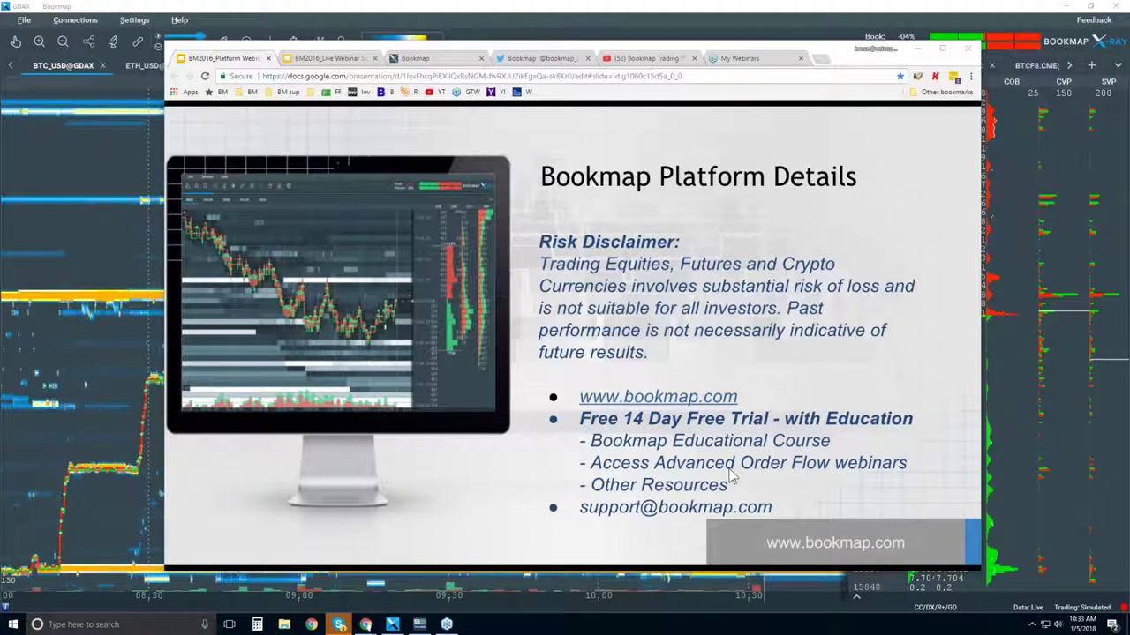
Step: Bring Chrome forward on the Bookmap site and show the Digital Currencies carousel slide
{"action": "mouse_move", "coordinate": [732, 477]}
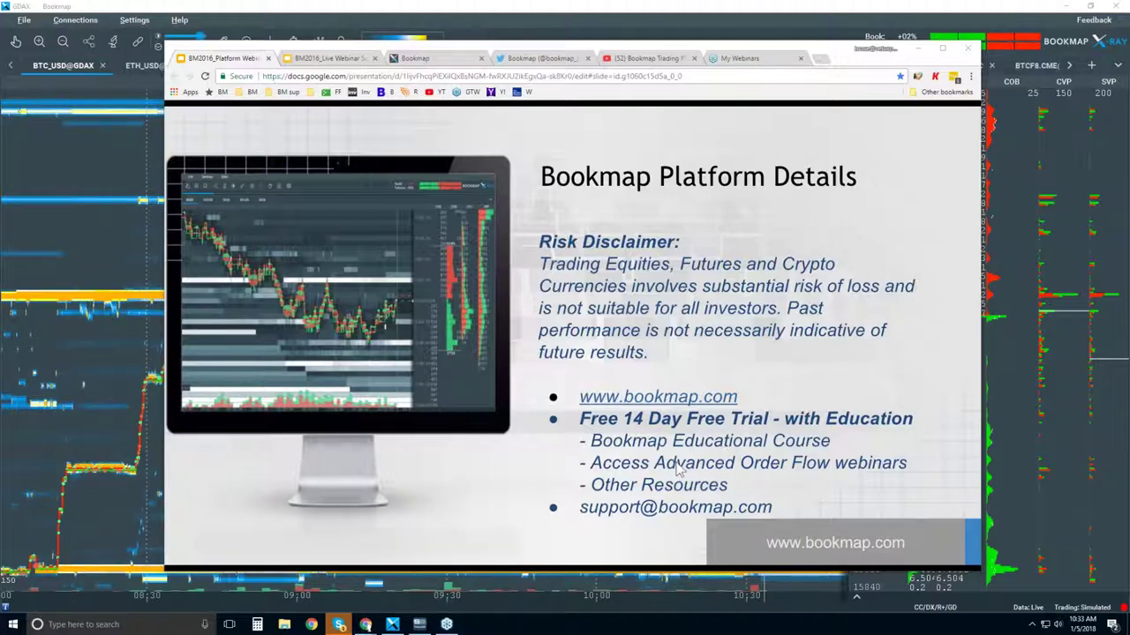
{"action": "mouse_move", "coordinate": [676, 471]}
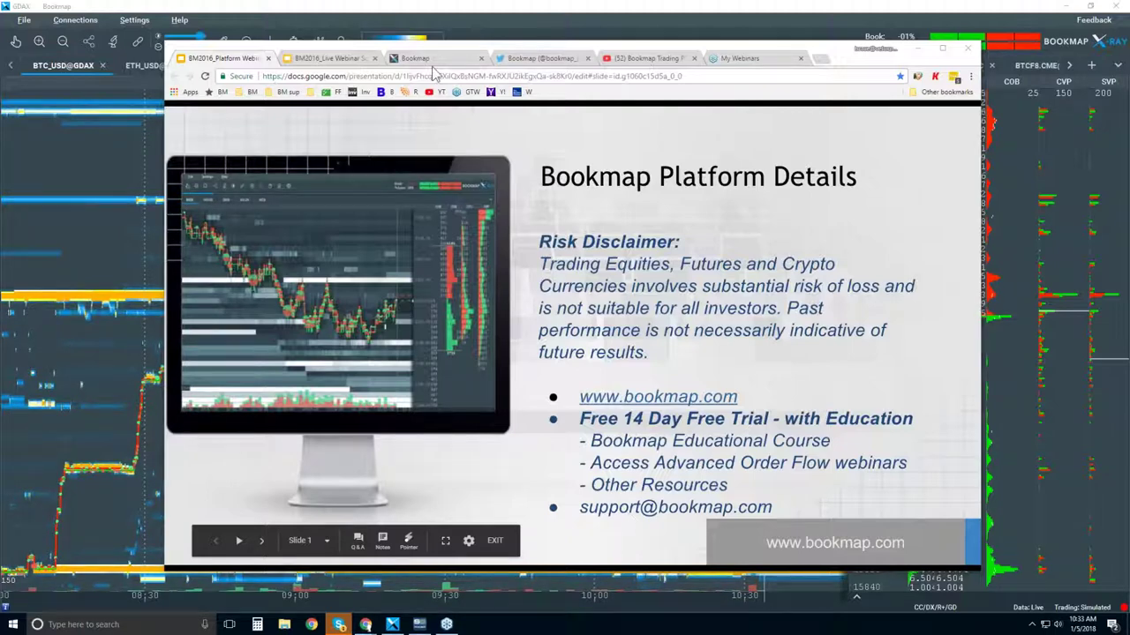
{"action": "left_click", "coordinate": [366, 624]}
{"action": "left_click", "coordinate": [415, 57]}
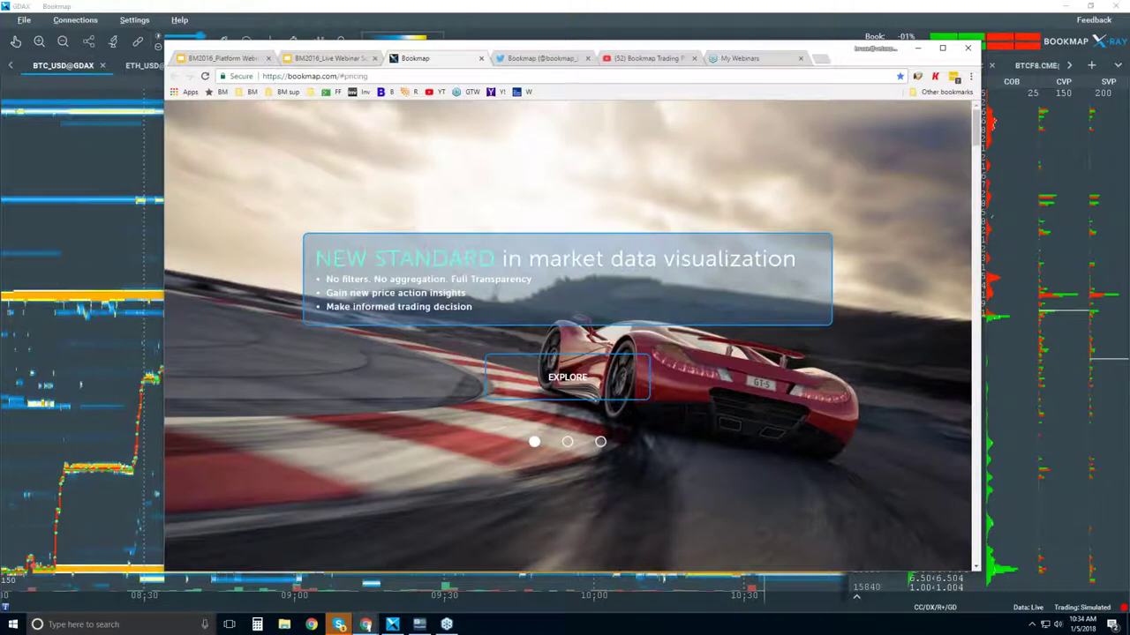
{"action": "left_click", "coordinate": [600, 442]}
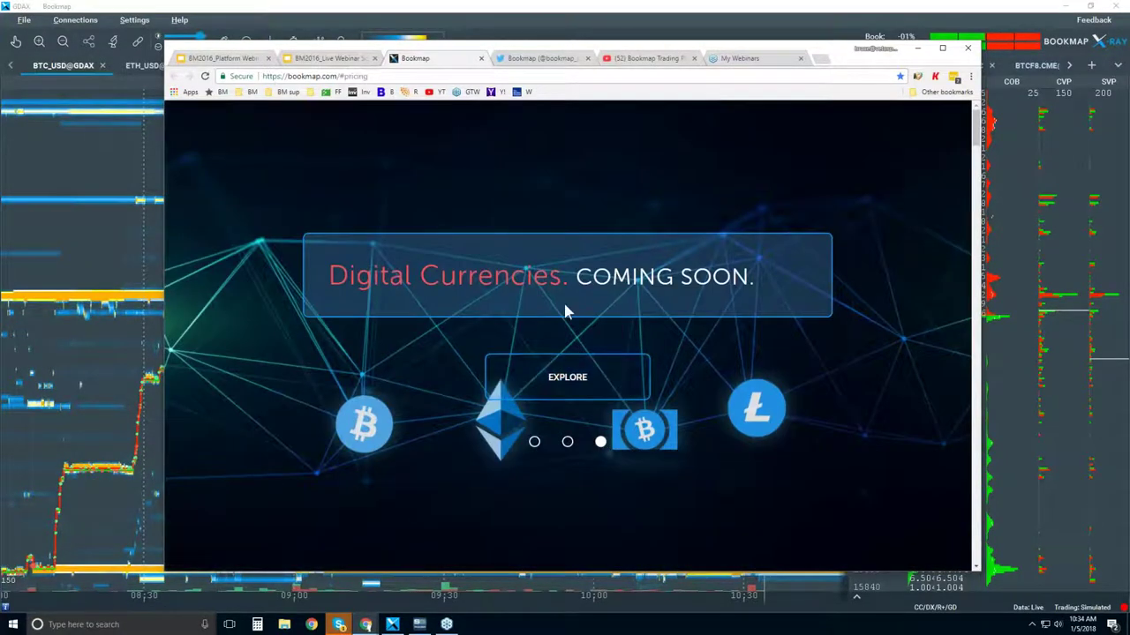
Step: Scroll the homepage down to the 'Bookmap for Equities' section about Devexperts
{"action": "scroll", "coordinate": [563, 304], "scroll_direction": "down", "scroll_amount": 5}
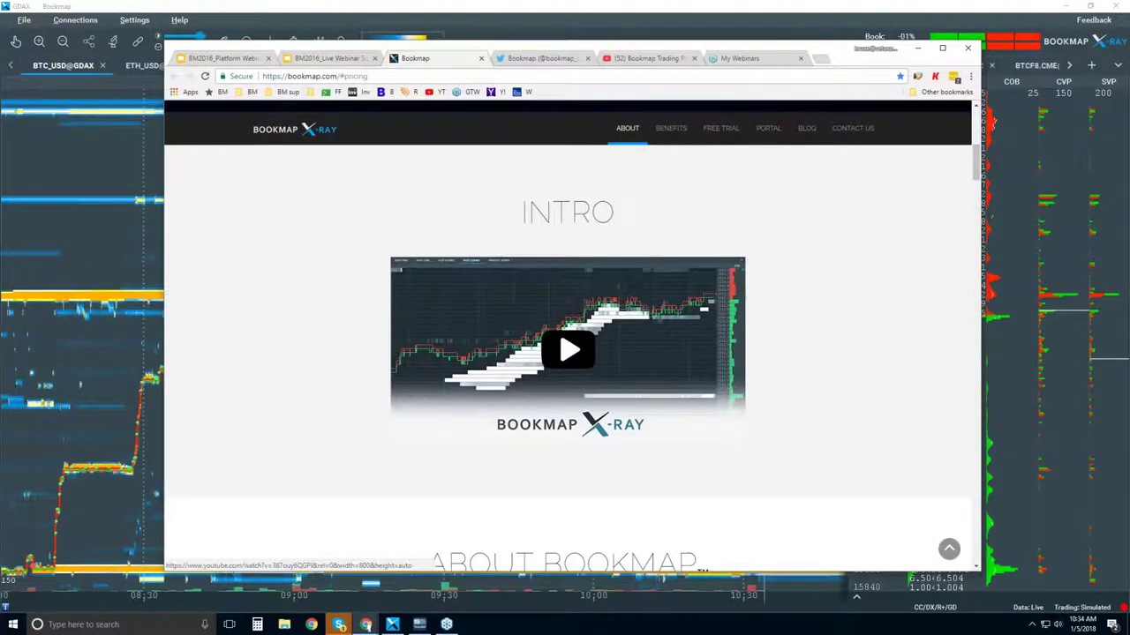
{"action": "scroll", "coordinate": [649, 325], "scroll_direction": "down", "scroll_amount": 6}
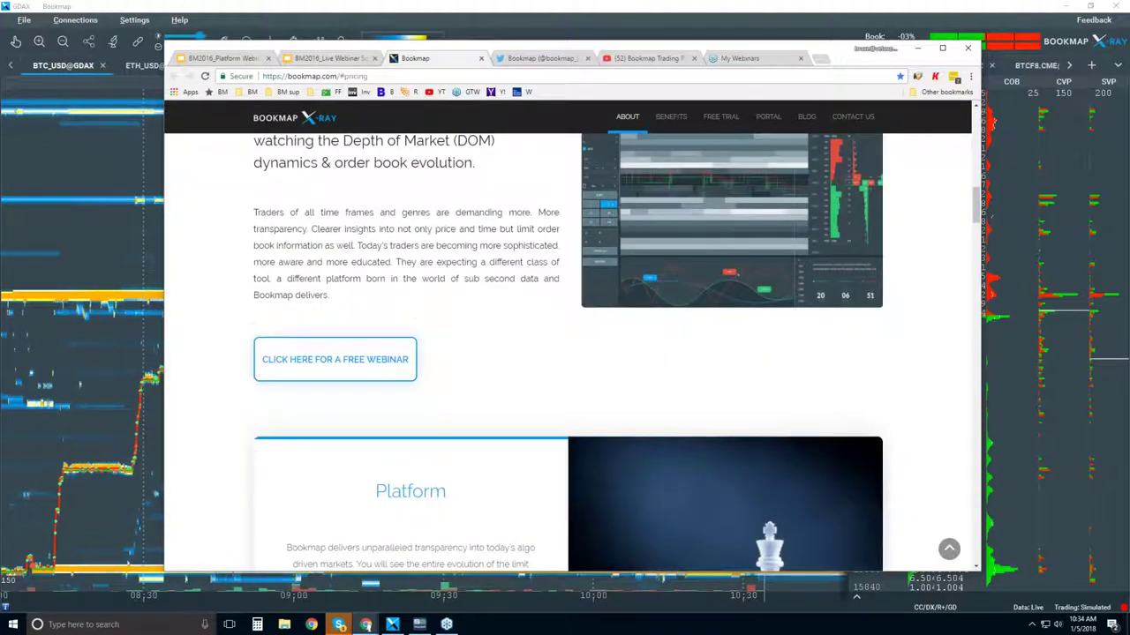
{"action": "scroll", "coordinate": [570, 351], "scroll_direction": "down", "scroll_amount": 2}
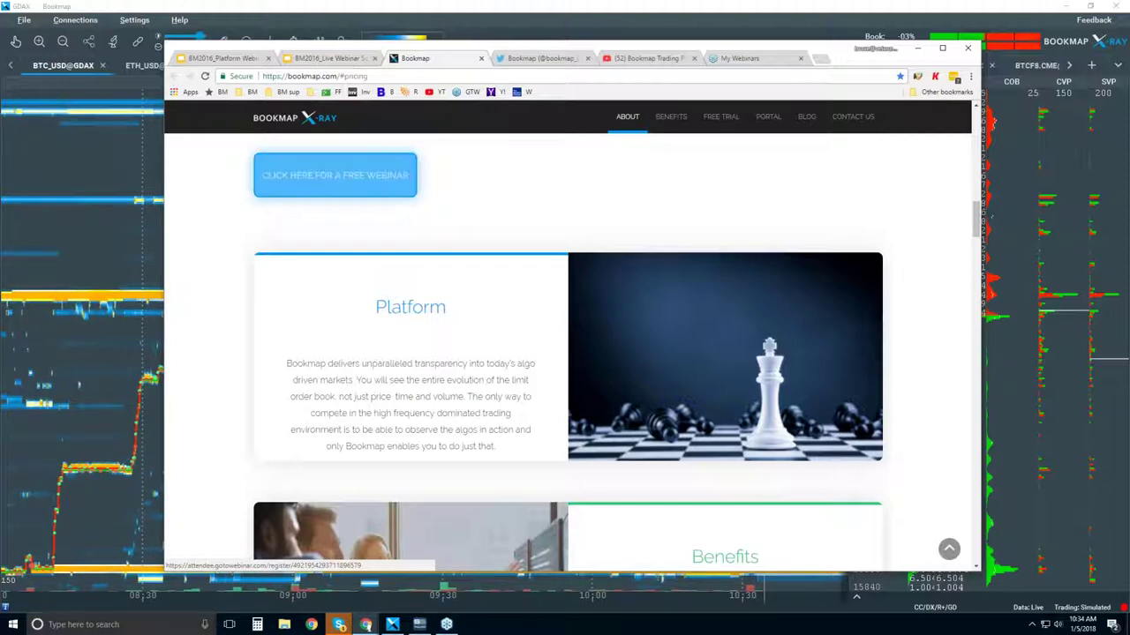
{"action": "scroll", "coordinate": [565, 353], "scroll_direction": "down", "scroll_amount": 3}
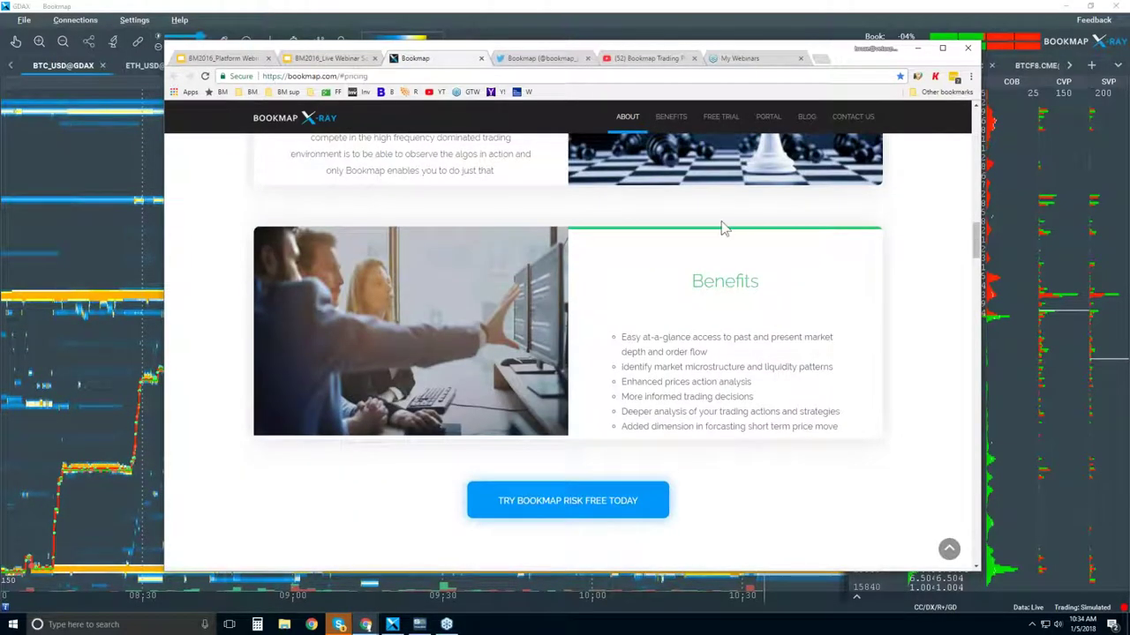
{"action": "scroll", "coordinate": [611, 316], "scroll_direction": "down", "scroll_amount": 2}
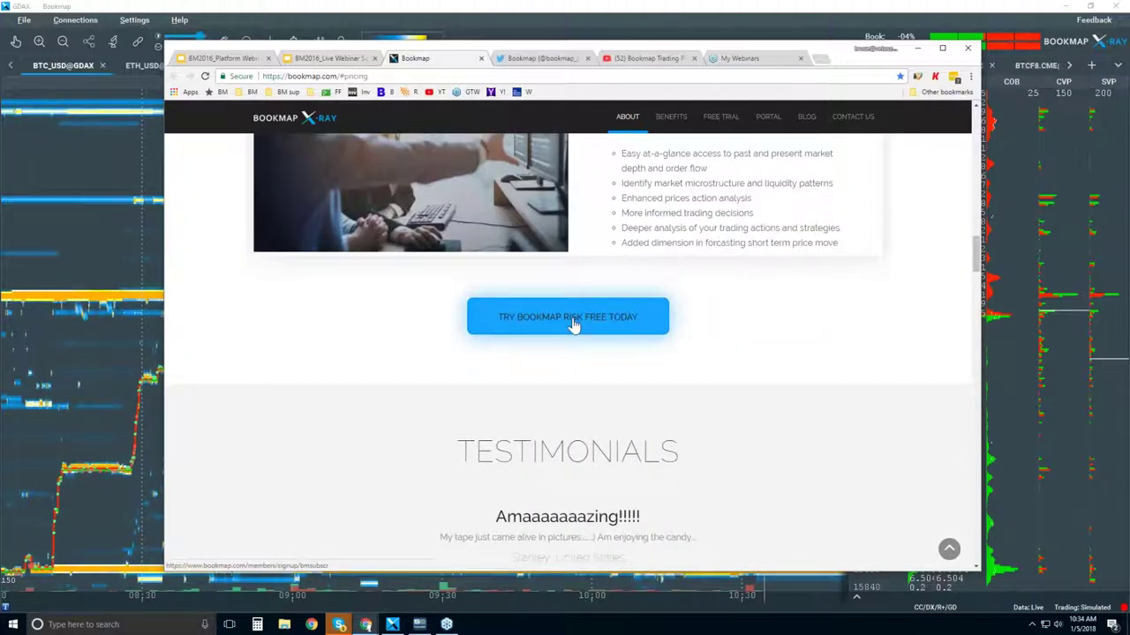
{"action": "scroll", "coordinate": [573, 326], "scroll_direction": "down", "scroll_amount": 1}
{"action": "scroll", "coordinate": [574, 326], "scroll_direction": "down", "scroll_amount": 7}
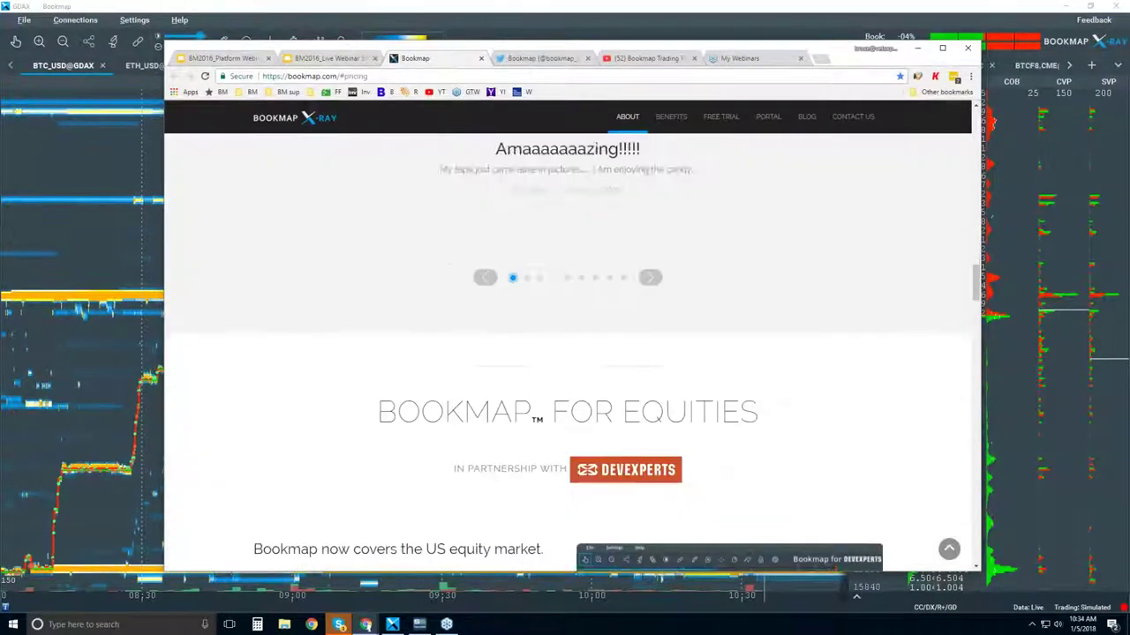
{"action": "scroll", "coordinate": [597, 333], "scroll_direction": "up", "scroll_amount": 3}
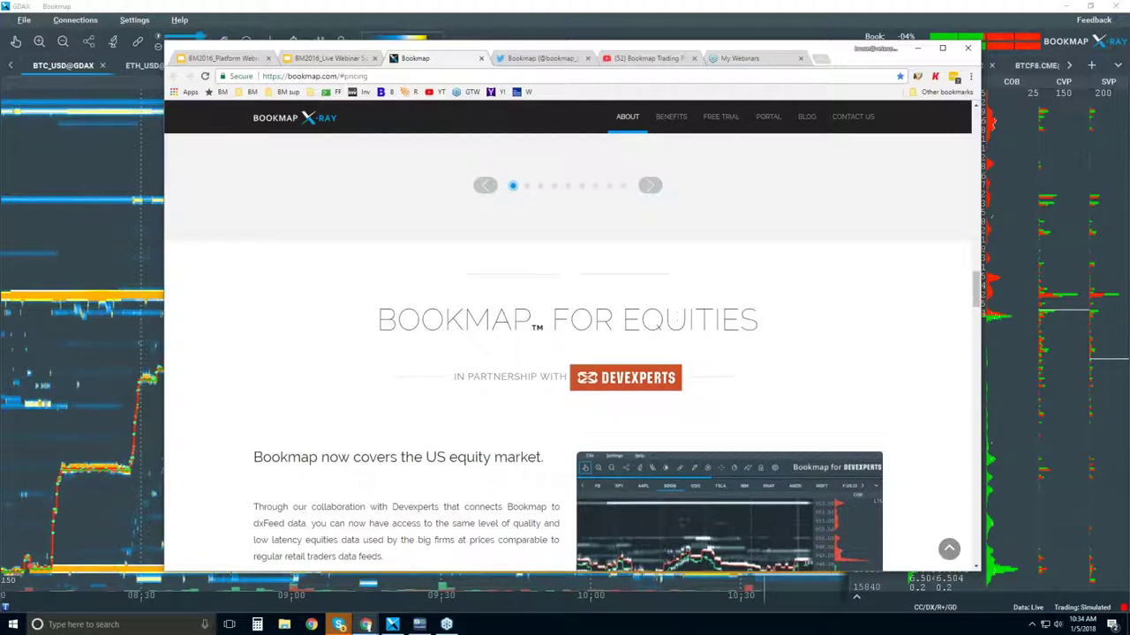
Step: Scroll past Advantages to the Connectivity logos: Rithmic, CQG, NinjaTrader, Interactive Brokers, Devexperts
{"action": "scroll", "coordinate": [735, 452], "scroll_direction": "down", "scroll_amount": 2}
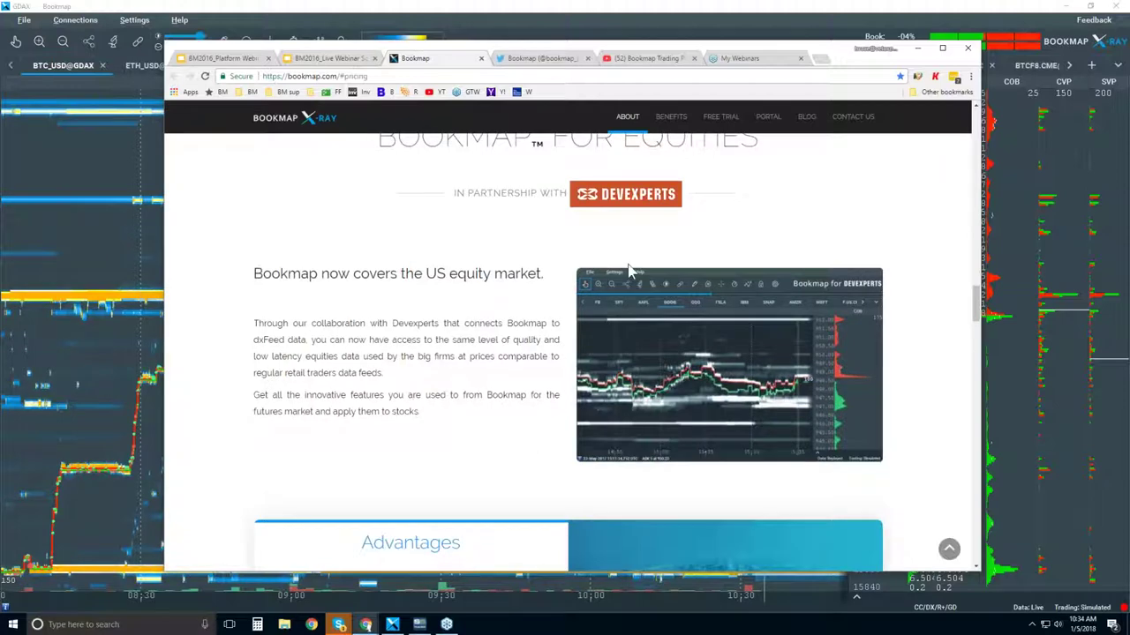
{"action": "scroll", "coordinate": [735, 453], "scroll_direction": "down", "scroll_amount": 2}
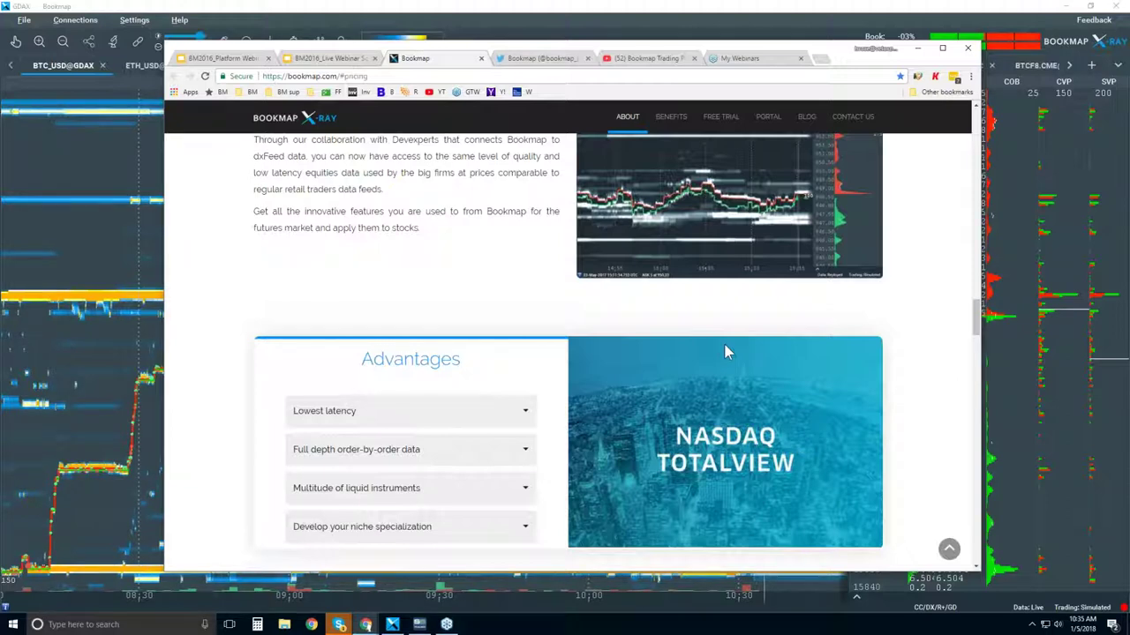
{"action": "scroll", "coordinate": [724, 352], "scroll_direction": "down", "scroll_amount": 10}
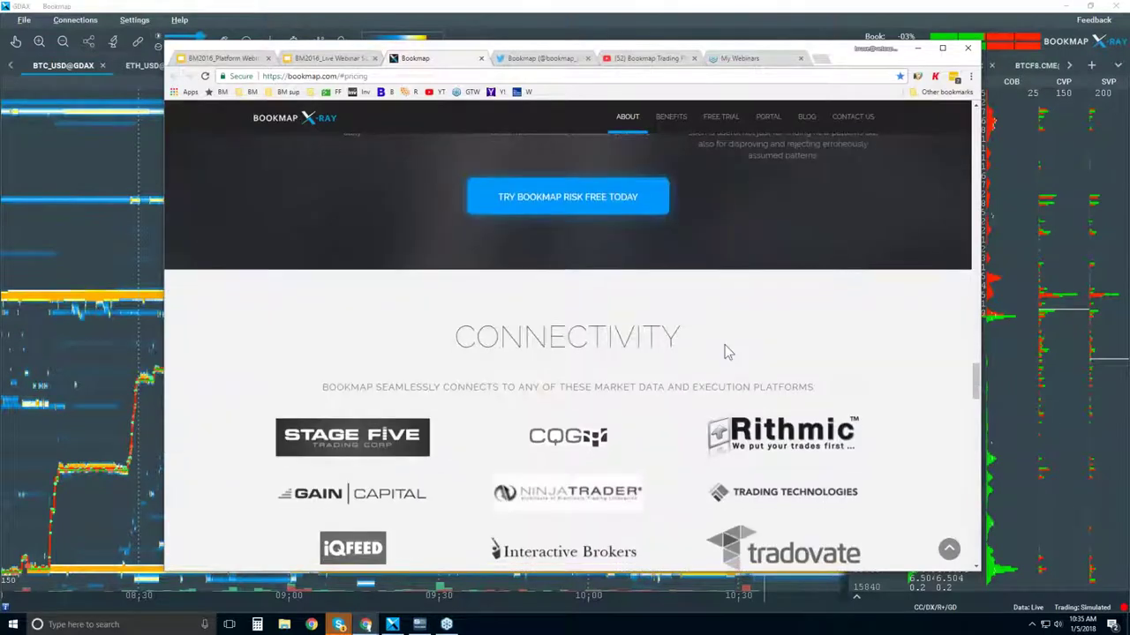
{"action": "scroll", "coordinate": [724, 352], "scroll_direction": "down", "scroll_amount": 3}
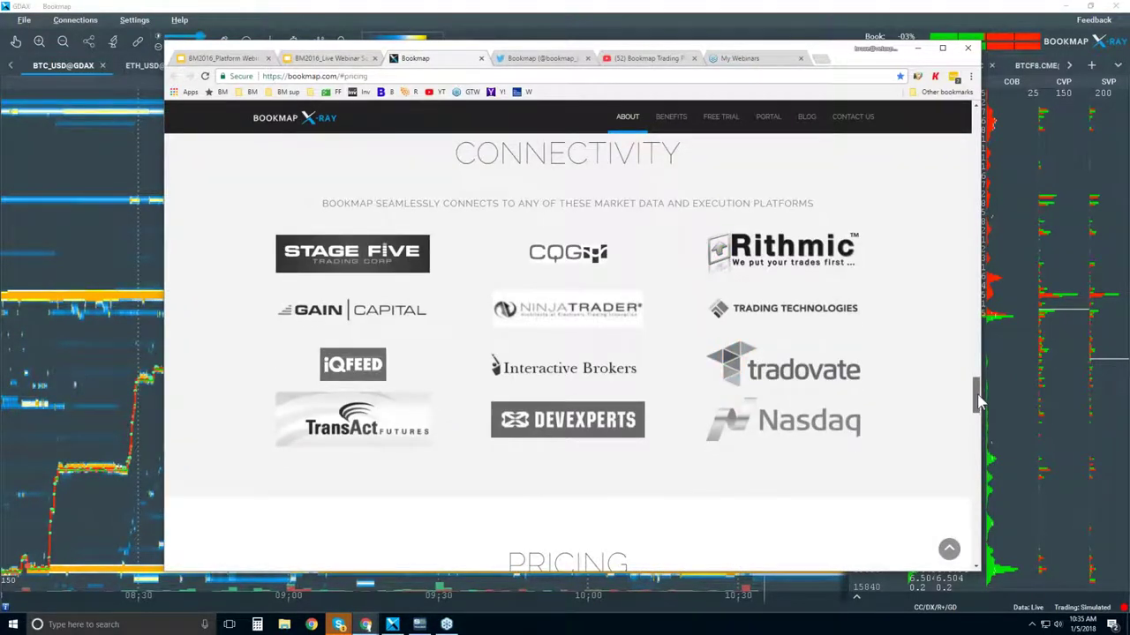
{"action": "left_click_drag", "start_coordinate": [978, 404], "coordinate": [978, 400]}
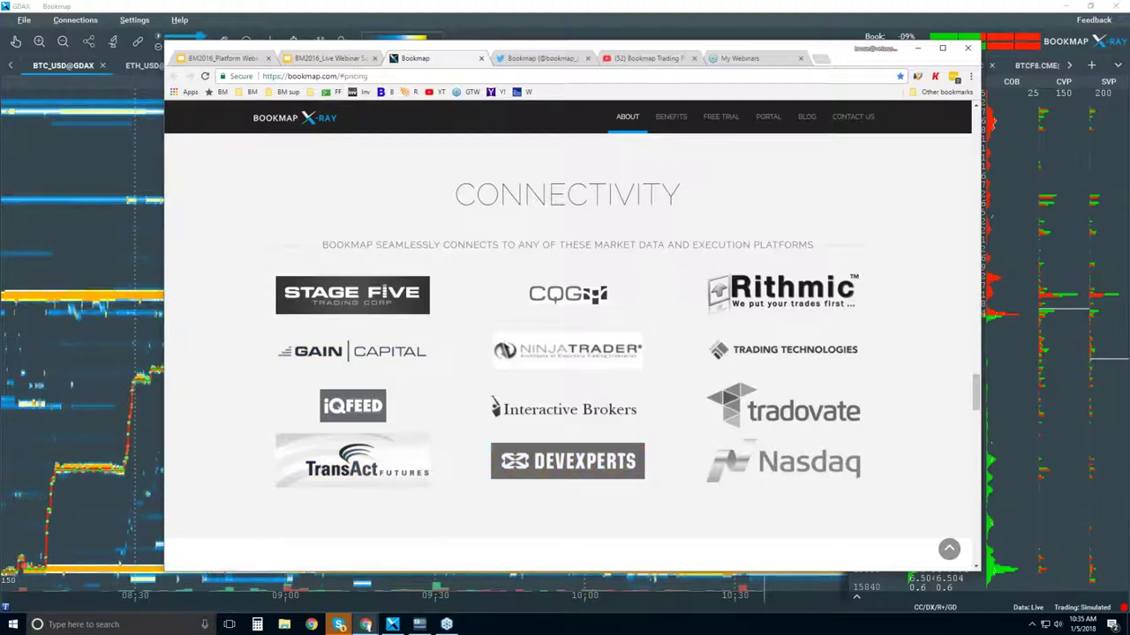
Step: Raise the browser window slightly and scroll down to the $49 and $99 pricing plans
{"action": "scroll", "coordinate": [680, 391], "scroll_direction": "down", "scroll_amount": 3}
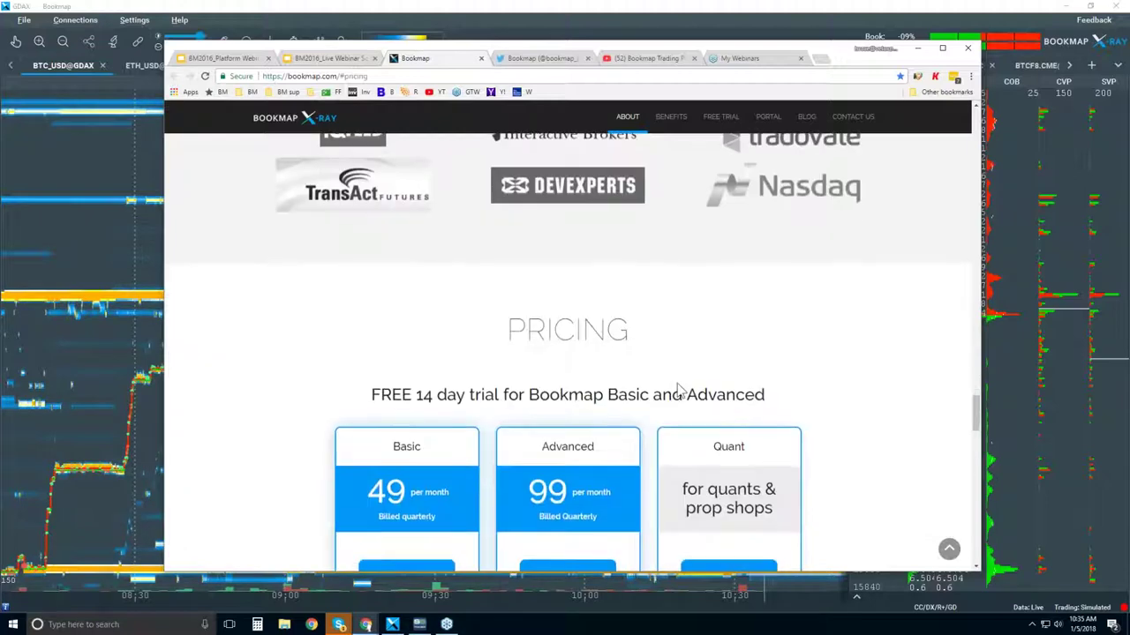
{"action": "scroll", "coordinate": [680, 391], "scroll_direction": "down", "scroll_amount": 1}
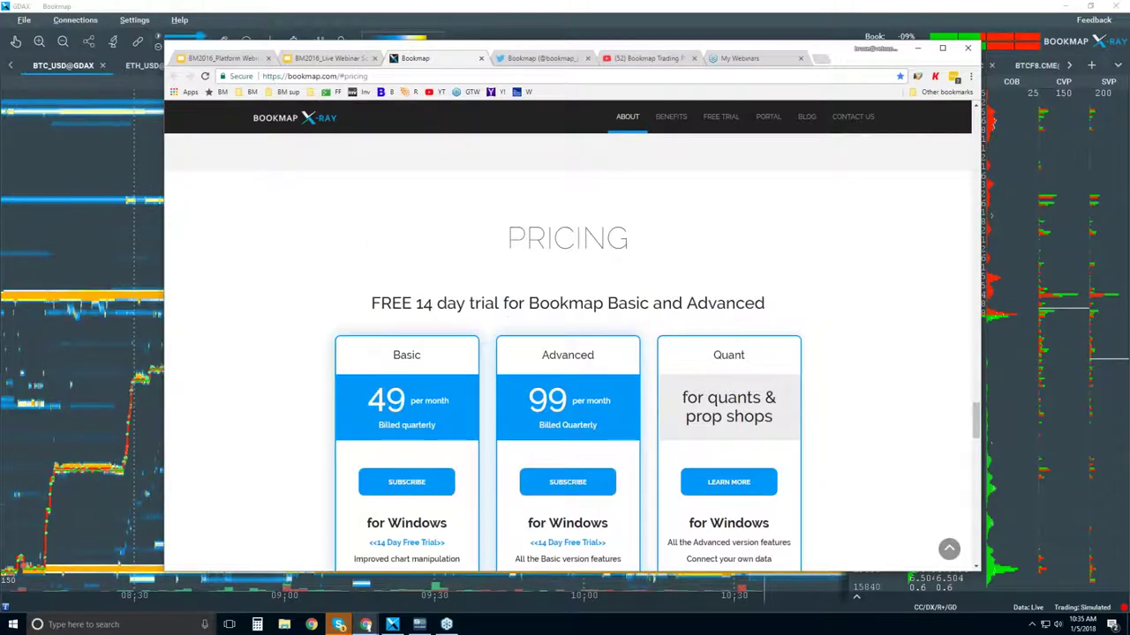
{"action": "left_click_drag", "start_coordinate": [700, 42], "coordinate": [700, 18]}
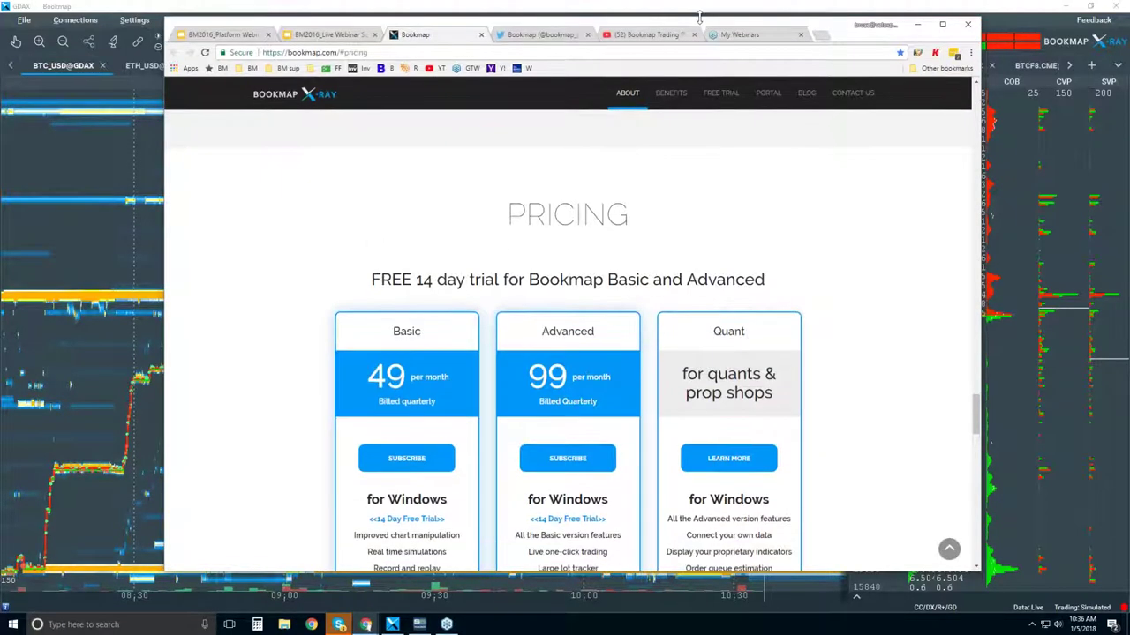
{"action": "scroll", "coordinate": [767, 269], "scroll_direction": "down", "scroll_amount": 1}
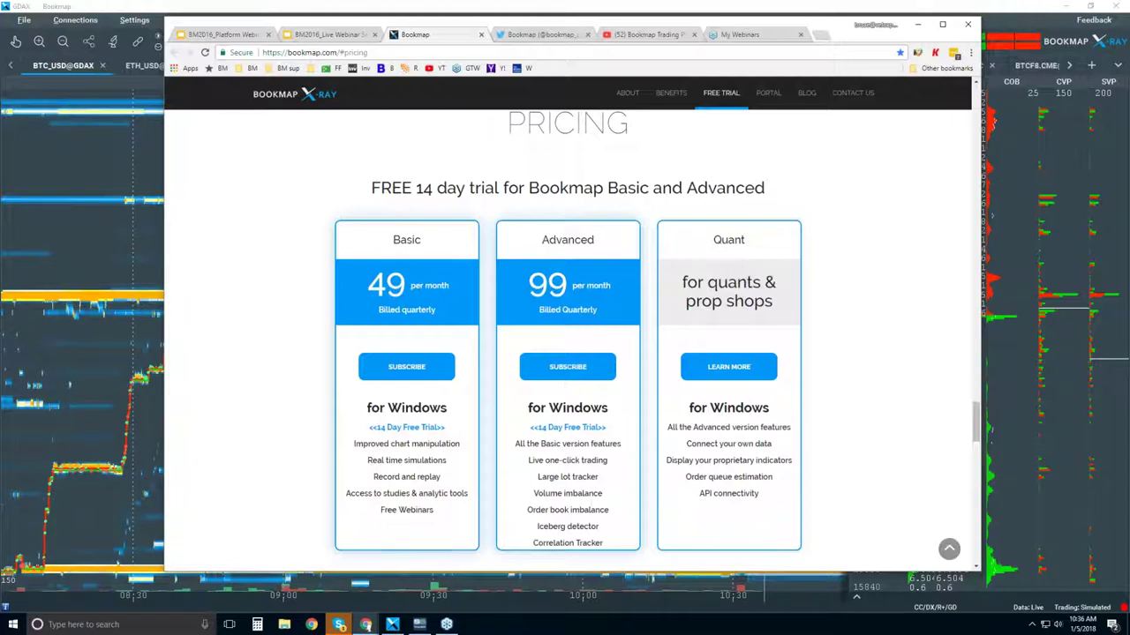
{"action": "scroll", "coordinate": [603, 224], "scroll_direction": "down", "scroll_amount": 1}
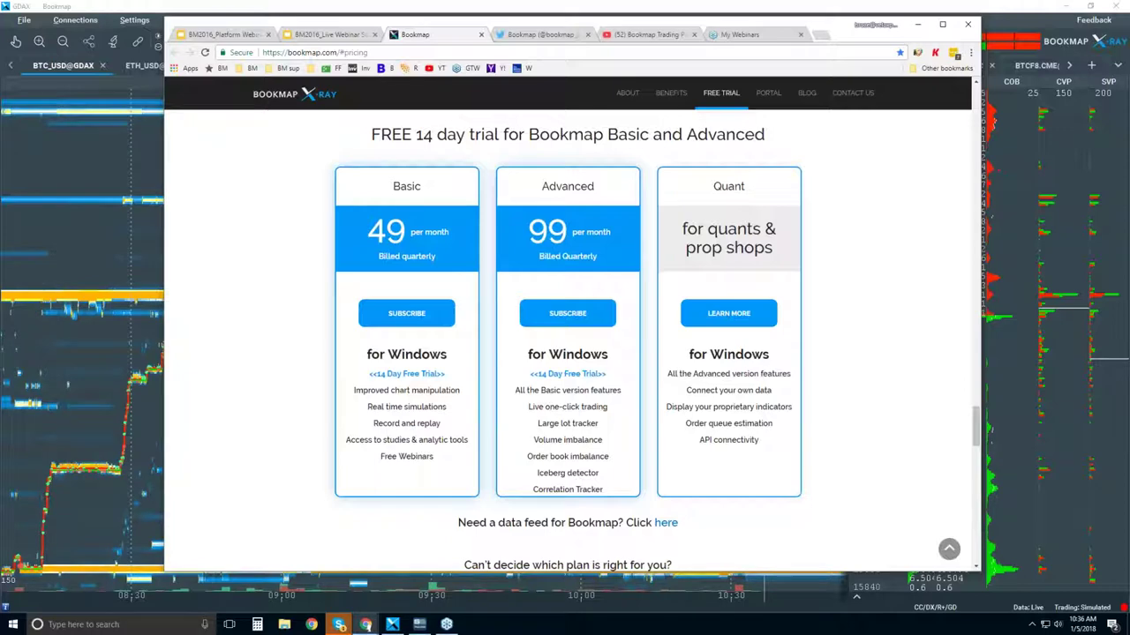
{"action": "scroll", "coordinate": [568, 353], "scroll_direction": "down", "scroll_amount": 1}
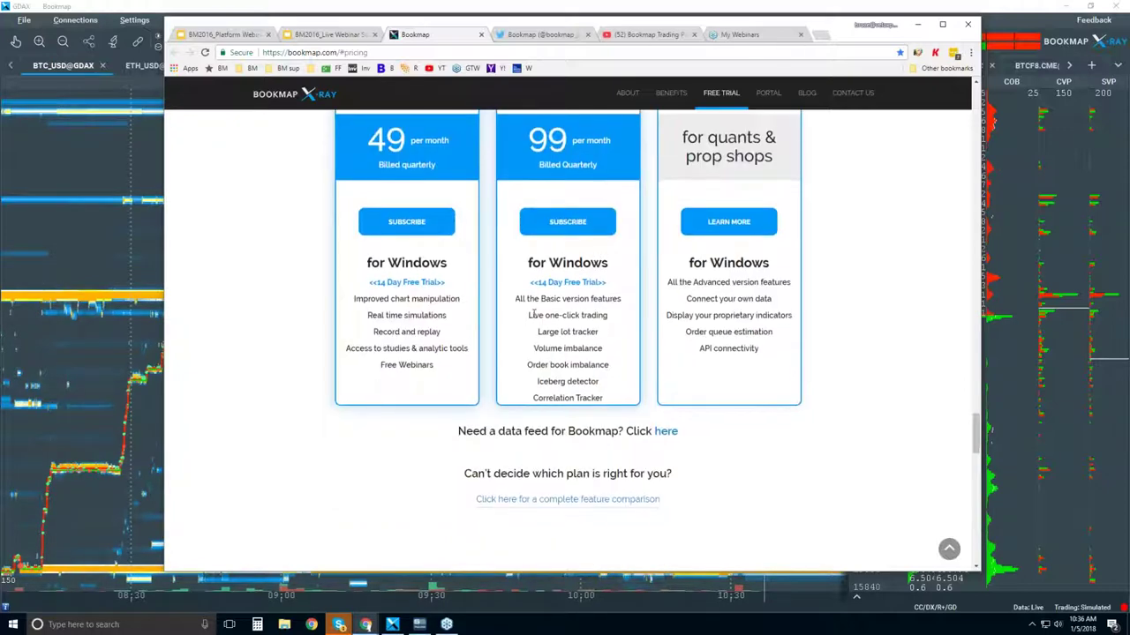
Step: Highlight the Advanced plan's trading feature lines, then just 'one-click trading'
{"action": "left_click_drag", "start_coordinate": [532, 315], "coordinate": [601, 398]}
{"action": "left_click", "coordinate": [548, 316]}
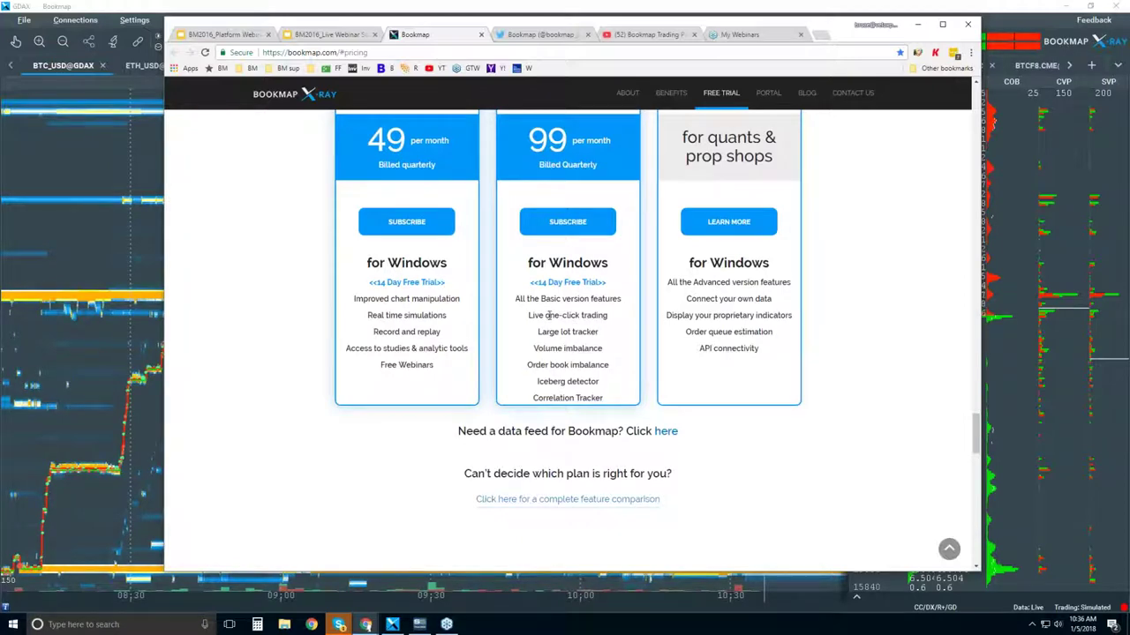
{"action": "left_click_drag", "start_coordinate": [548, 315], "coordinate": [609, 315]}
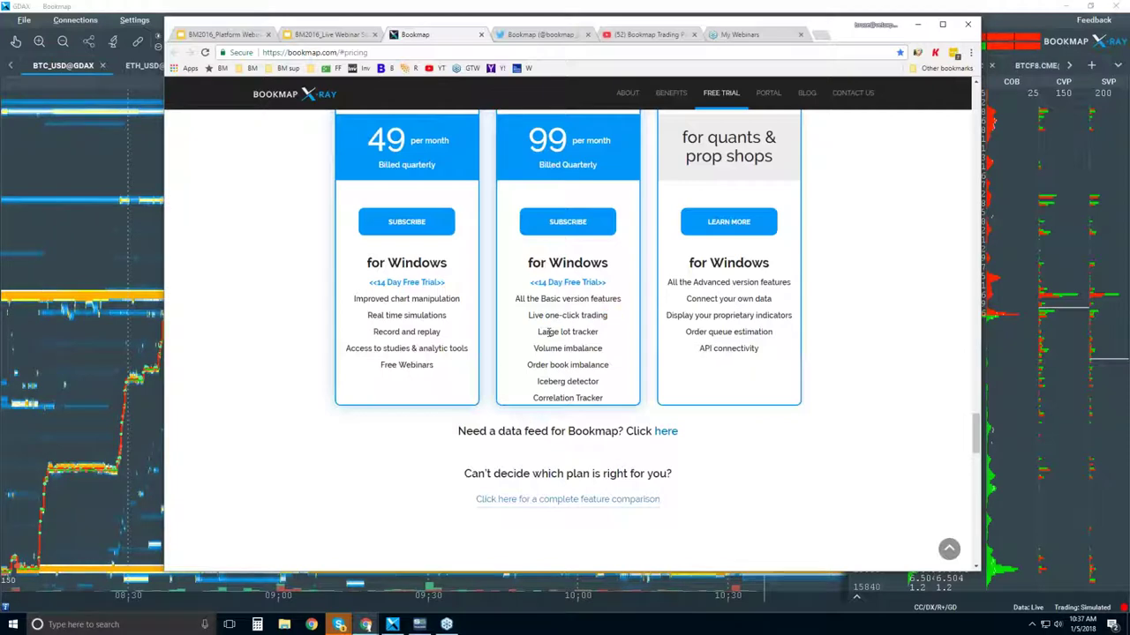
Step: Highlight Large lot tracker, Iceberg detector, Volume and Order book imbalance, then clear the selection
{"action": "triple_click", "coordinate": [558, 331]}
{"action": "triple_click", "coordinate": [561, 381]}
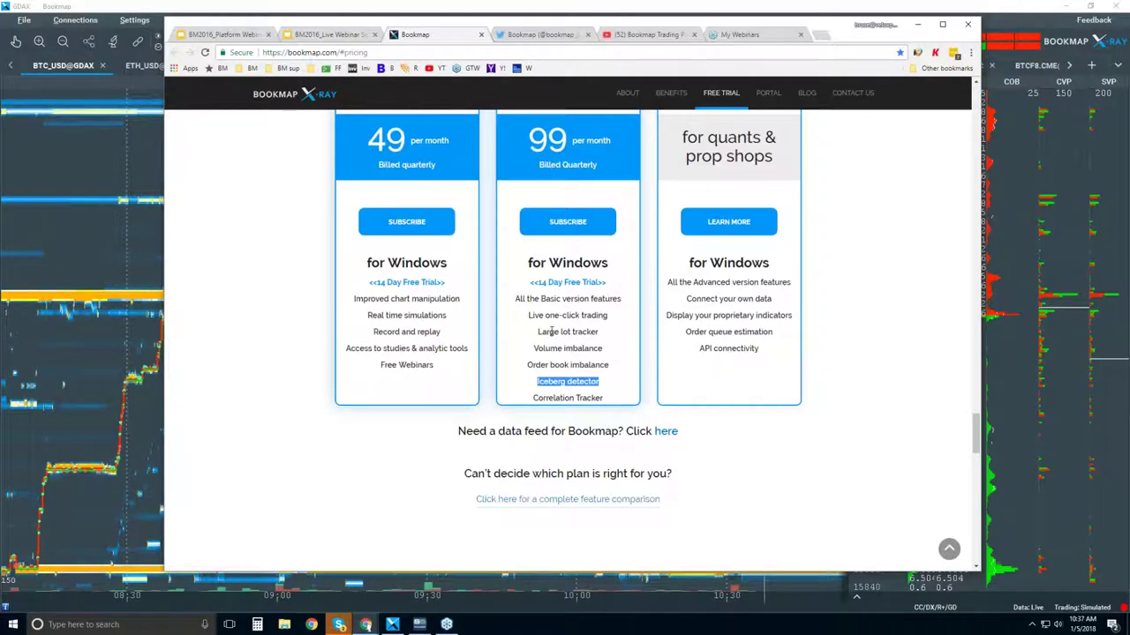
{"action": "left_click_drag", "start_coordinate": [538, 332], "coordinate": [571, 332]}
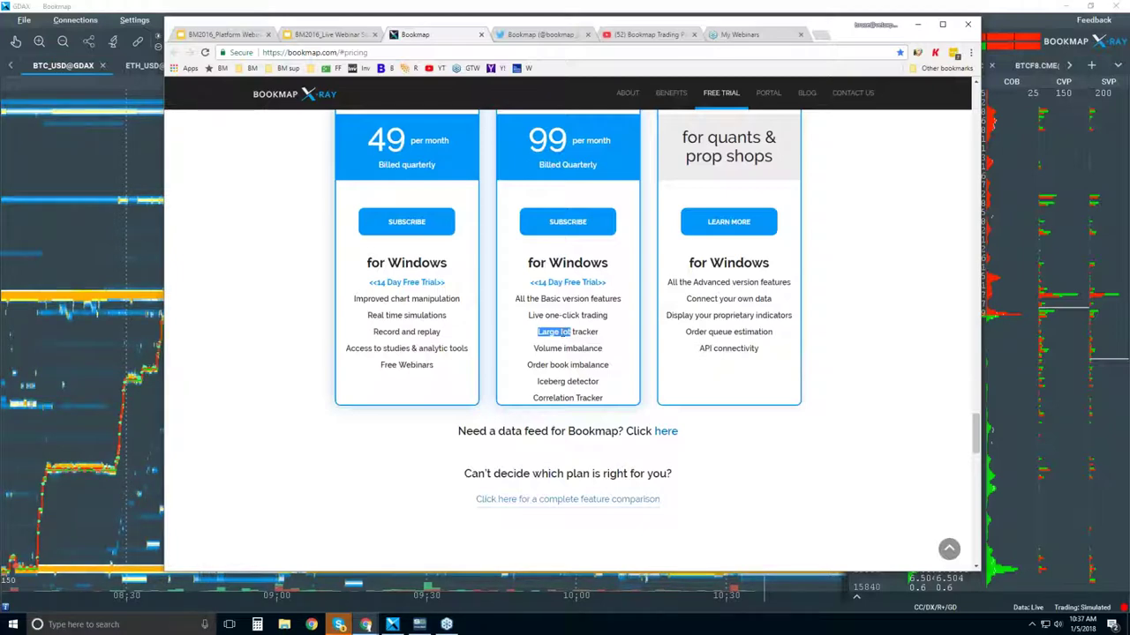
{"action": "left_click_drag", "start_coordinate": [537, 381], "coordinate": [600, 381]}
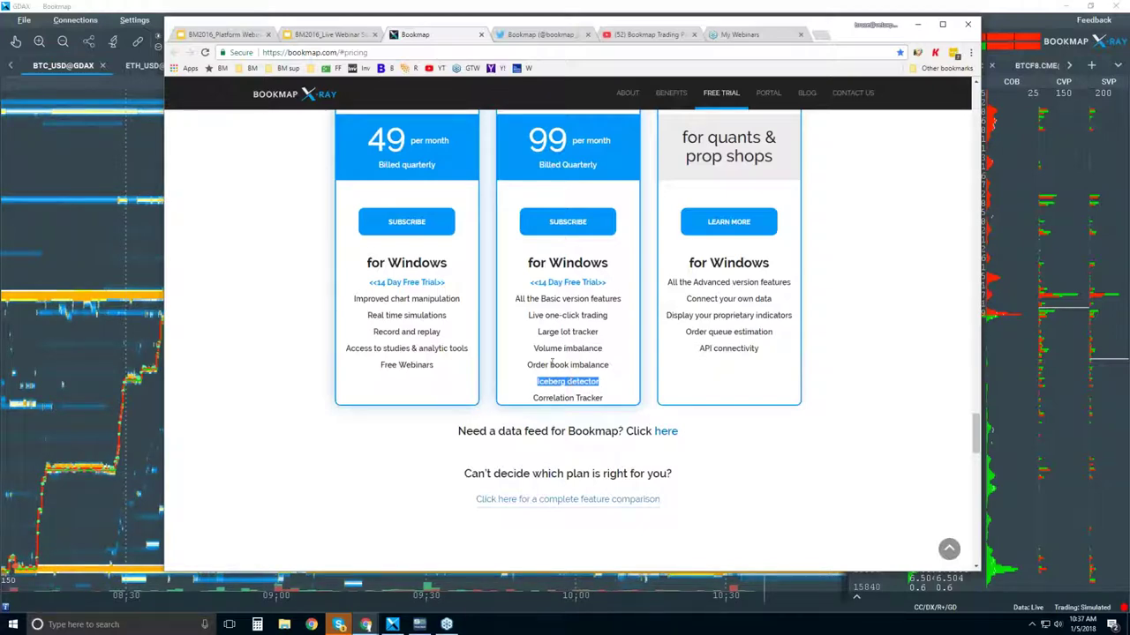
{"action": "left_click_drag", "start_coordinate": [547, 350], "coordinate": [572, 367]}
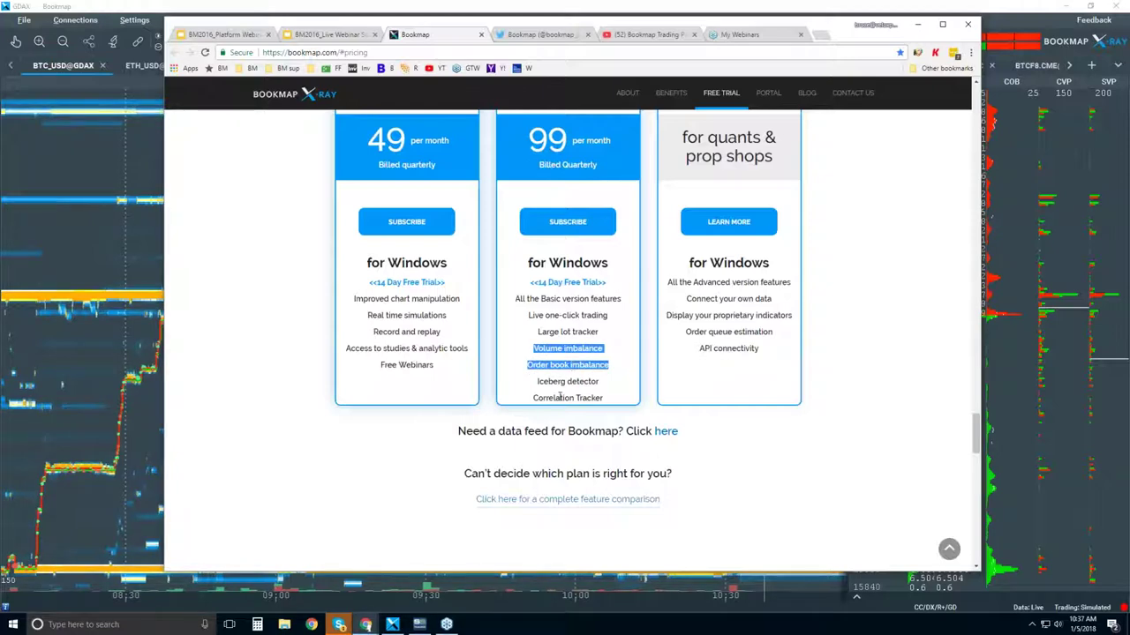
{"action": "left_click", "coordinate": [558, 398]}
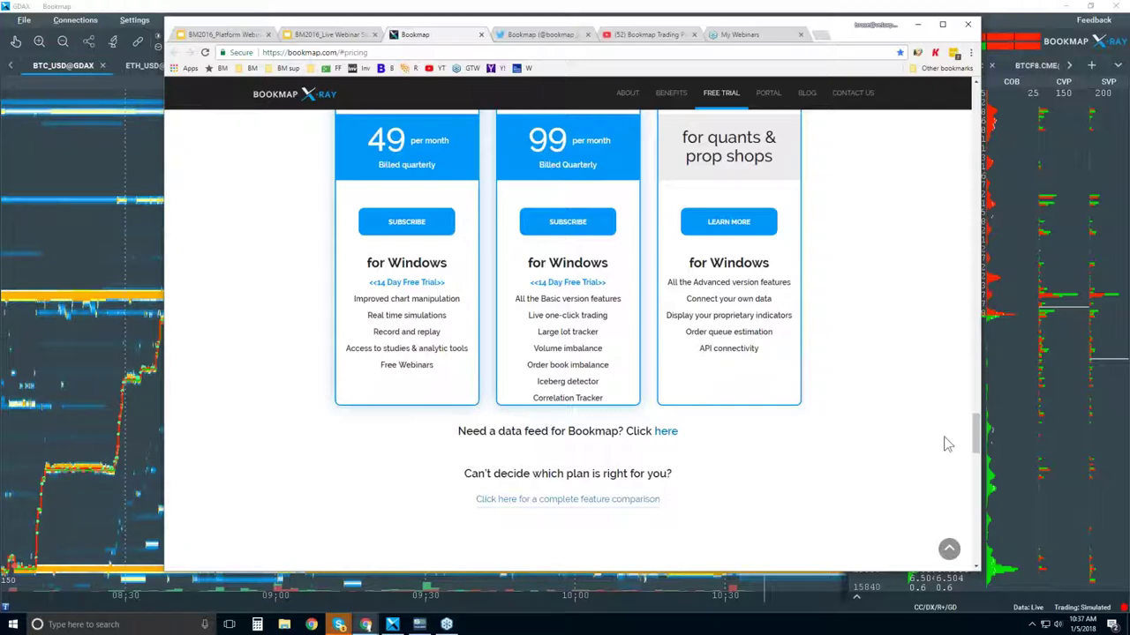
Step: Skim the pricing page down to the Partners section and back up slightly
{"action": "left_click_drag", "start_coordinate": [978, 432], "coordinate": [977, 427]}
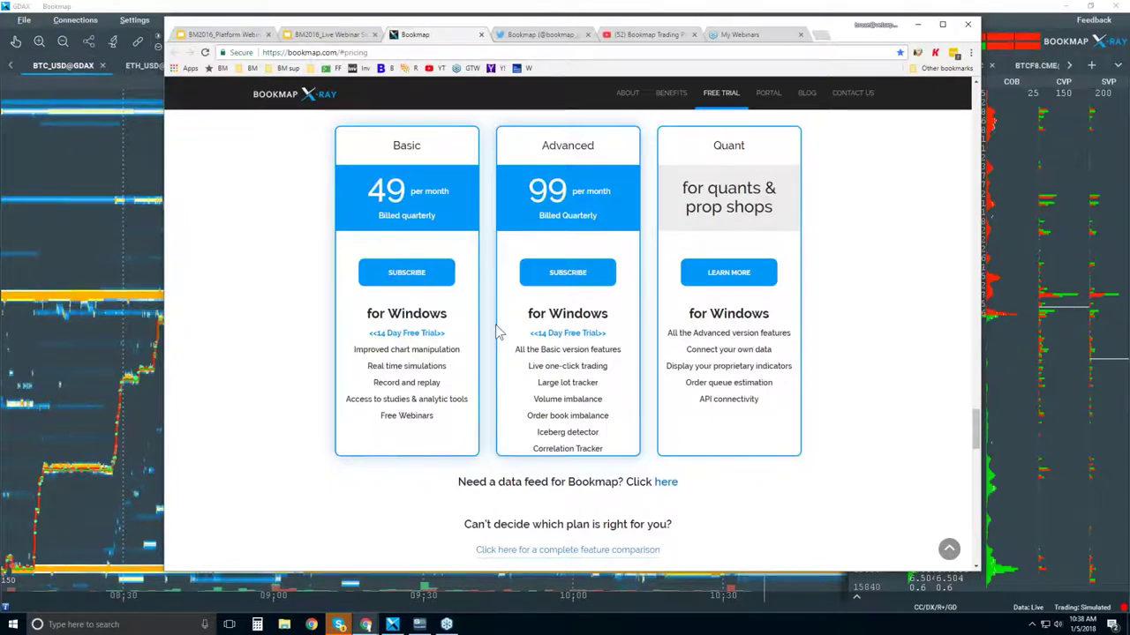
{"action": "scroll", "coordinate": [568, 335], "scroll_direction": "down", "scroll_amount": 1}
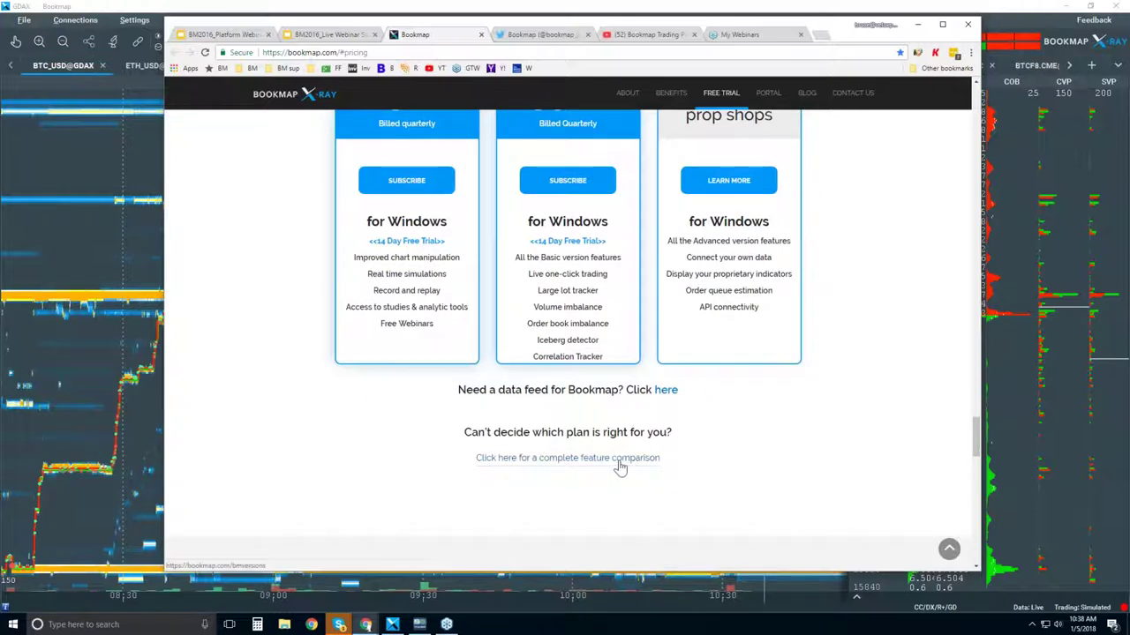
{"action": "scroll", "coordinate": [620, 468], "scroll_direction": "down", "scroll_amount": 3}
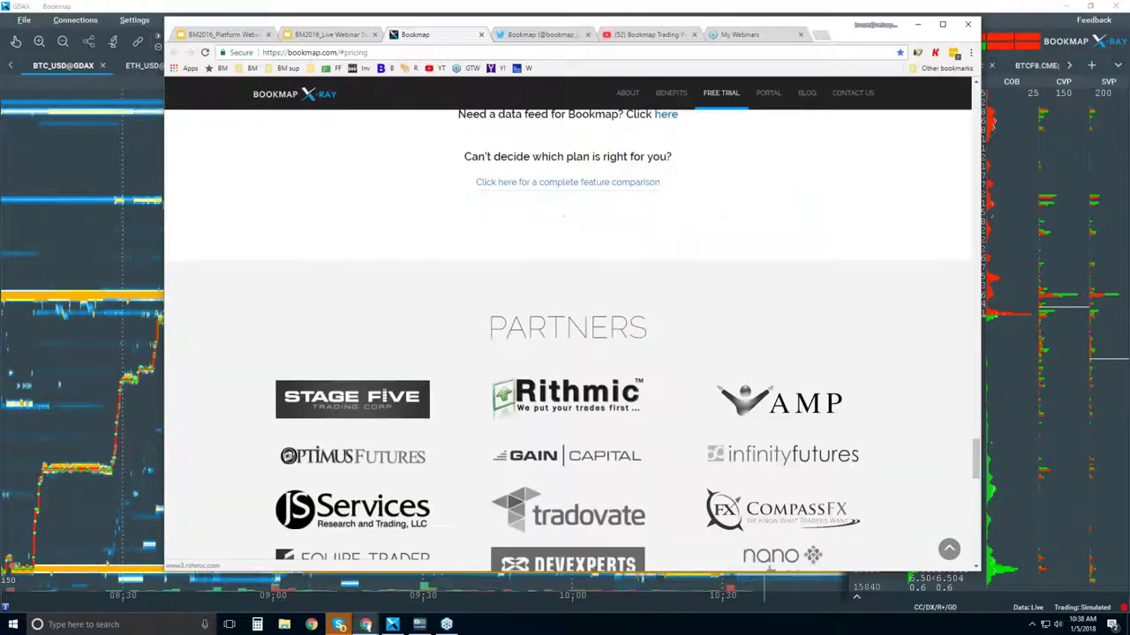
{"action": "scroll", "coordinate": [567, 336], "scroll_direction": "up", "scroll_amount": 3}
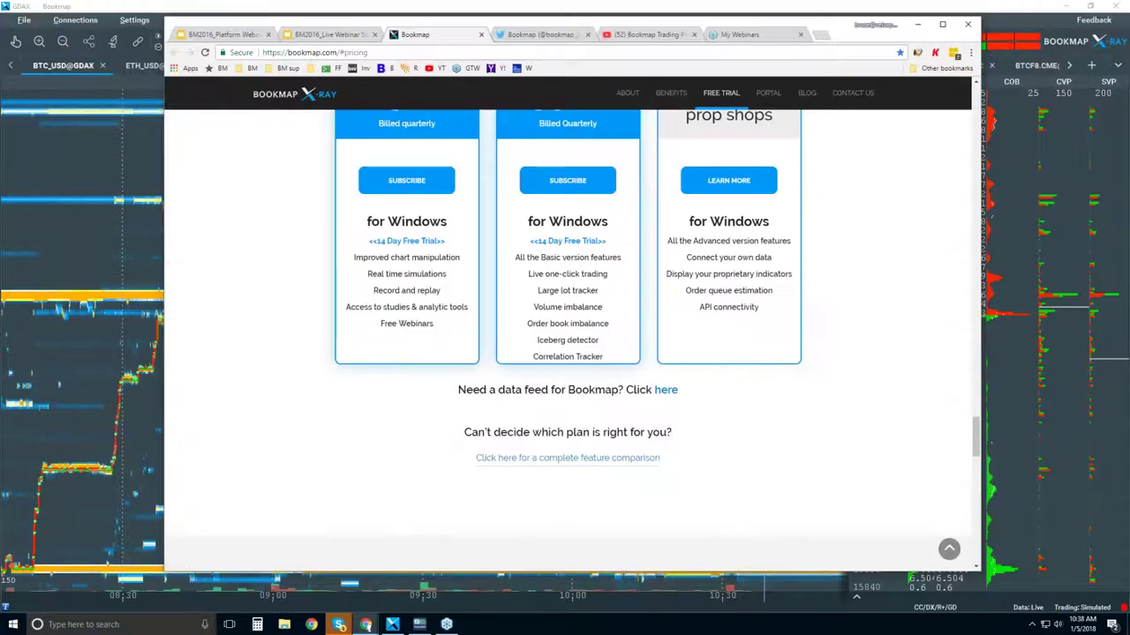
Step: View the Bookmap Twitter profile, then the Bookmap Trading Platform YouTube channel
{"action": "left_click", "coordinate": [547, 35]}
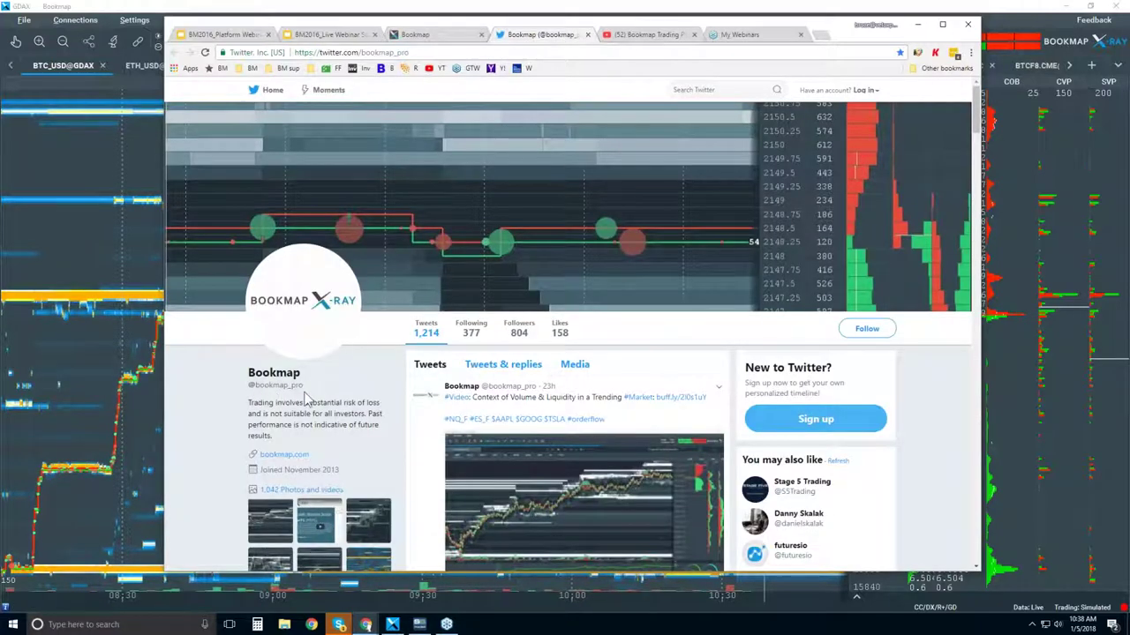
{"action": "left_click", "coordinate": [639, 37]}
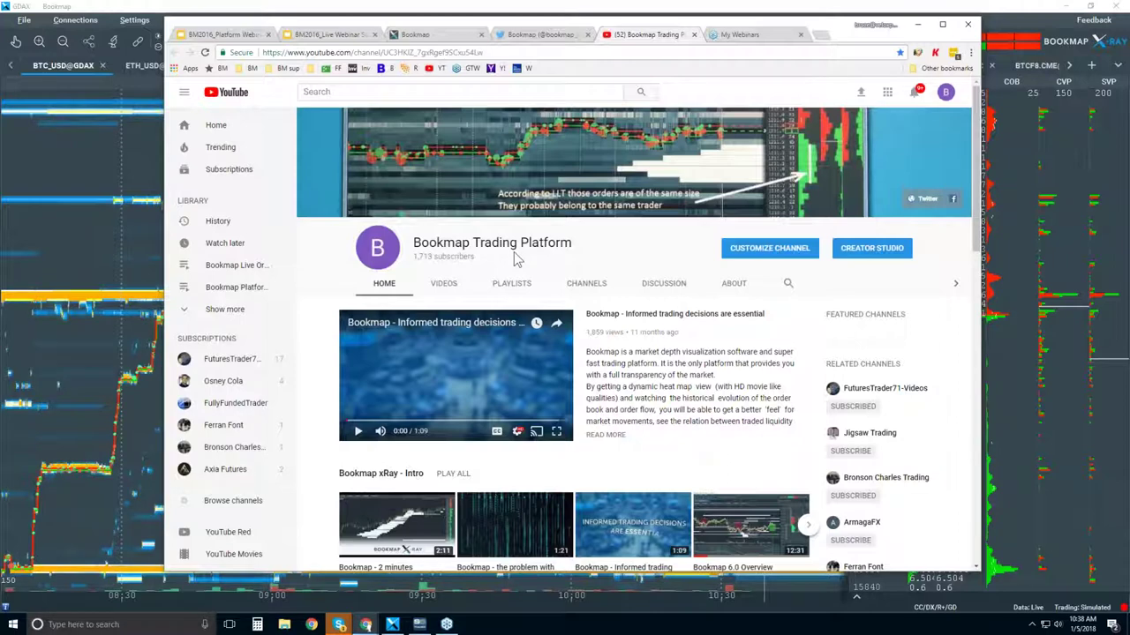
Step: Scroll the YouTube channel to the Order Flow snippets and Pro Trader Webinar Series - Sept 2017
{"action": "scroll", "coordinate": [516, 256], "scroll_direction": "down", "scroll_amount": 1}
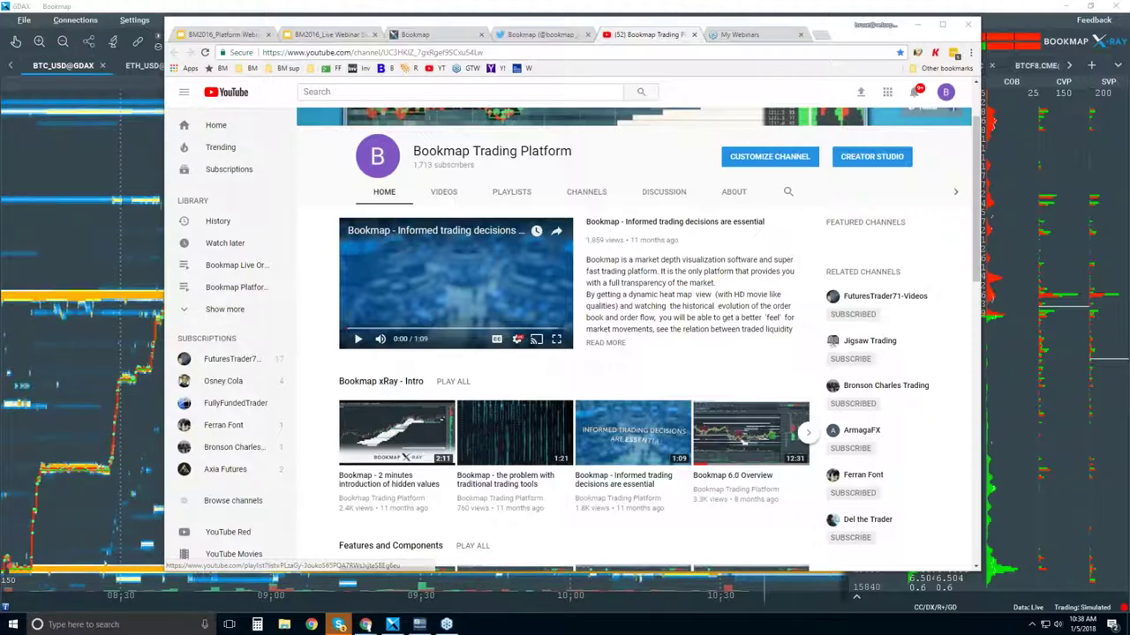
{"action": "scroll", "coordinate": [459, 360], "scroll_direction": "down", "scroll_amount": 3}
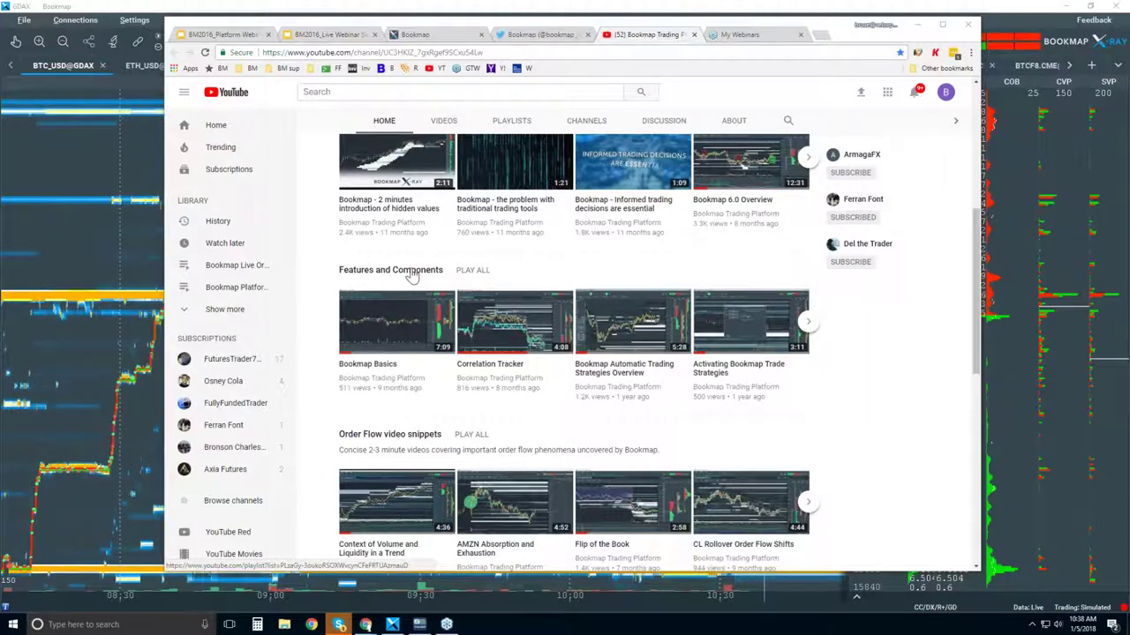
{"action": "scroll", "coordinate": [411, 276], "scroll_direction": "down", "scroll_amount": 2}
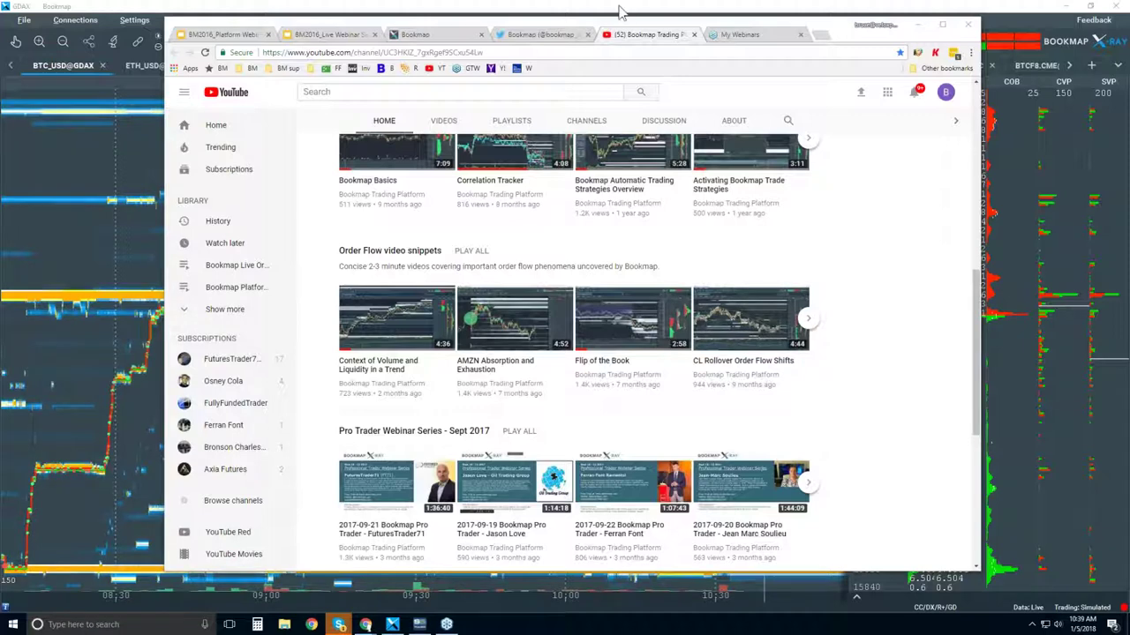
Step: Switch to Bookmap and zoom the BTC_USD@GDAX heatmap out to about 07:30–11:00, 15720–16110
{"action": "key", "text": "alt+Tab"}
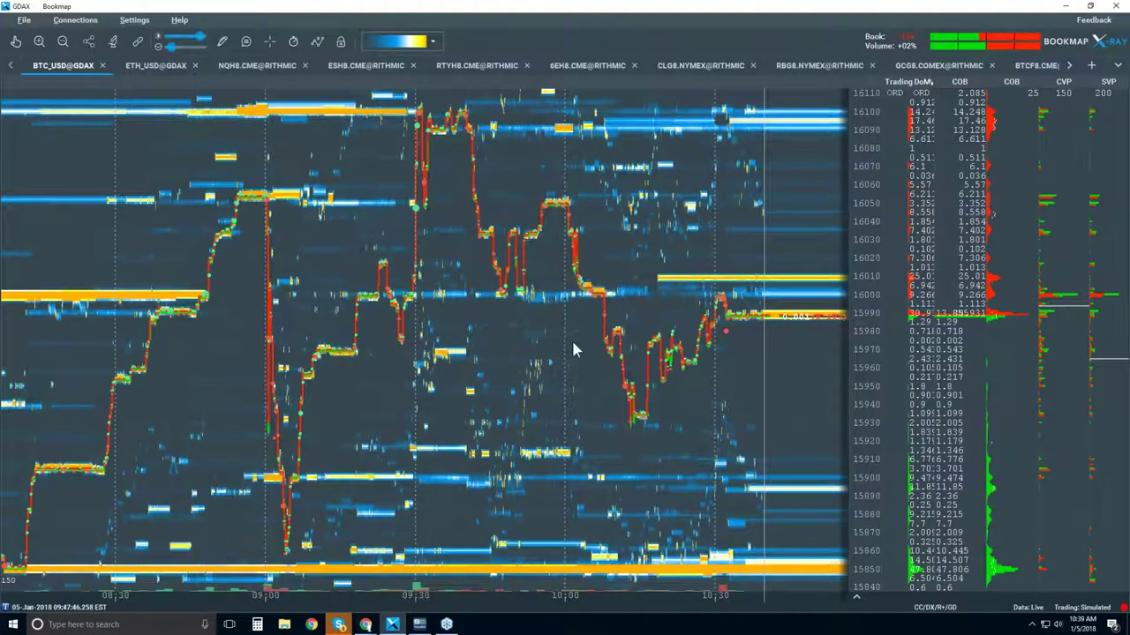
{"action": "scroll", "coordinate": [473, 360], "scroll_direction": "down", "scroll_amount": 3}
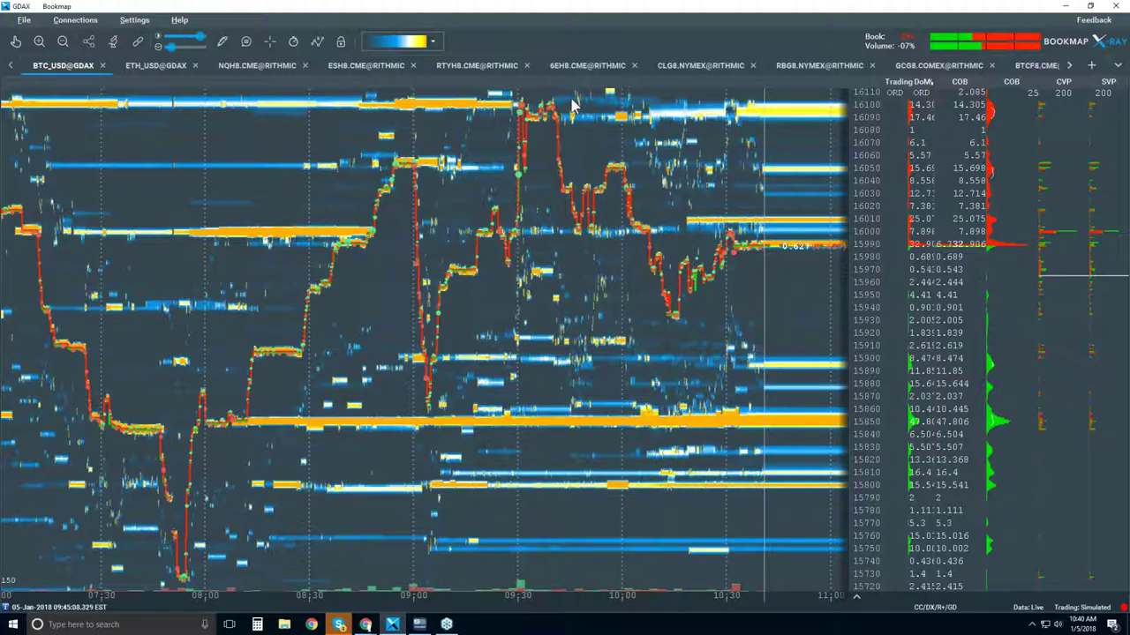
Step: Switch to the NQH8.CME E-Mini Nasdaq-100 chart and zoom out back to about 08:30
{"action": "left_click", "coordinate": [248, 69]}
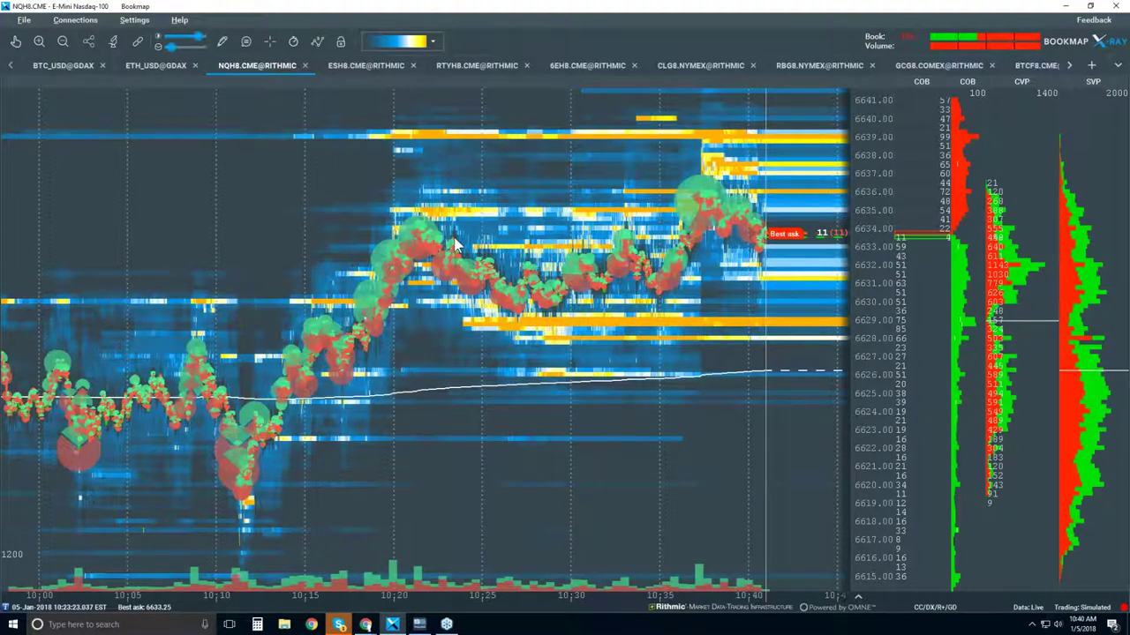
{"action": "scroll", "coordinate": [454, 237], "scroll_direction": "down", "scroll_amount": 4}
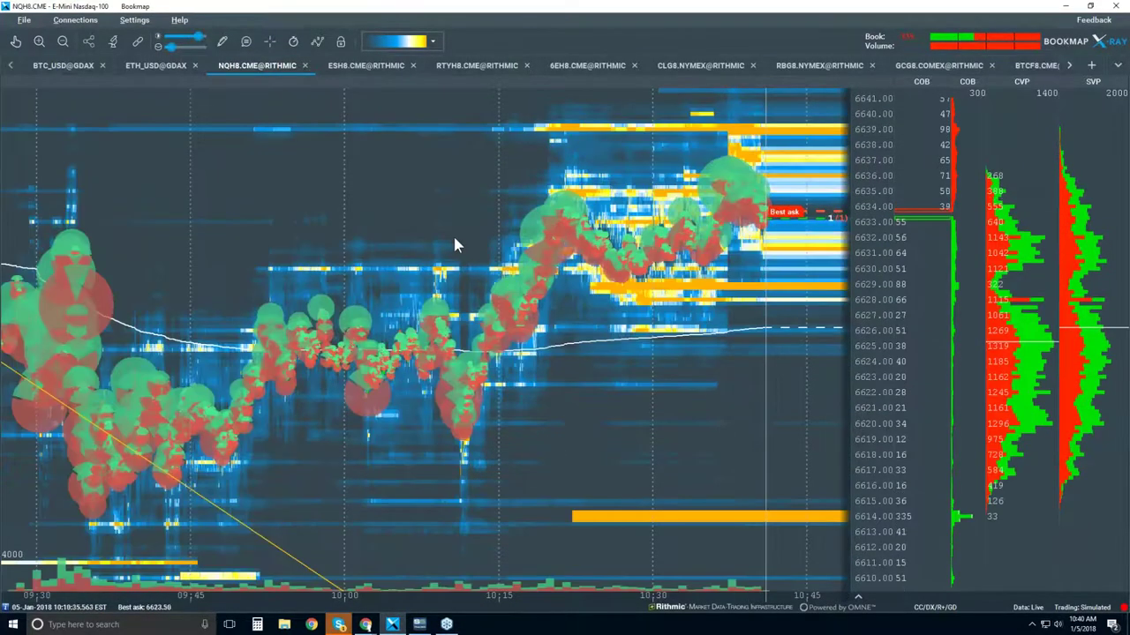
{"action": "scroll", "coordinate": [453, 240], "scroll_direction": "down", "scroll_amount": 2}
{"action": "scroll", "coordinate": [453, 239], "scroll_direction": "down", "scroll_amount": 1}
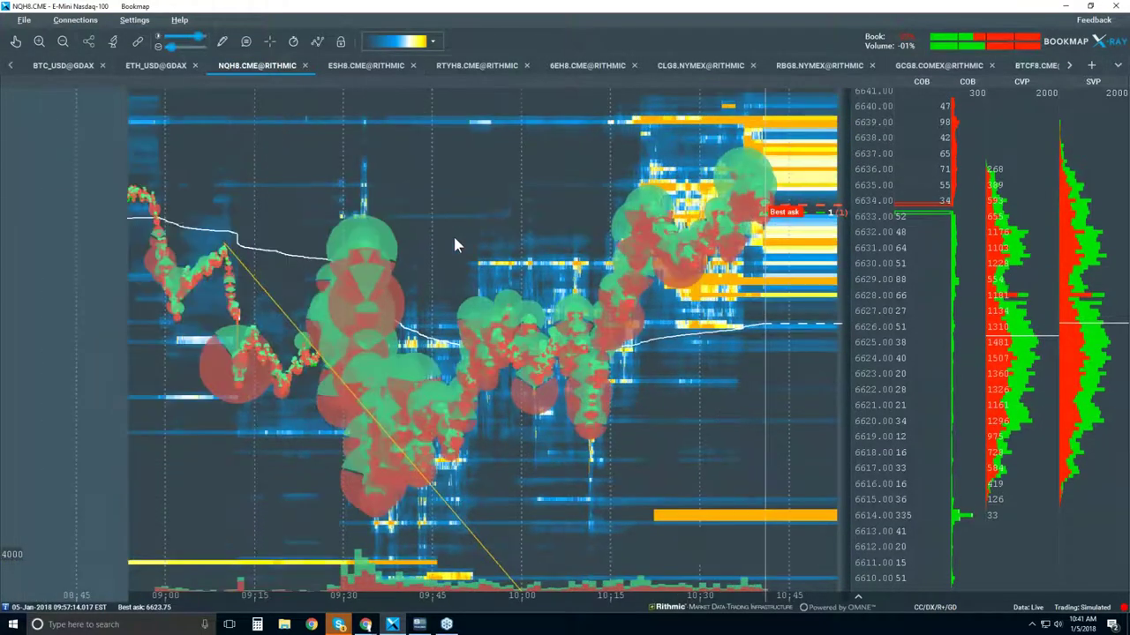
{"action": "scroll", "coordinate": [453, 234], "scroll_direction": "down", "scroll_amount": 2}
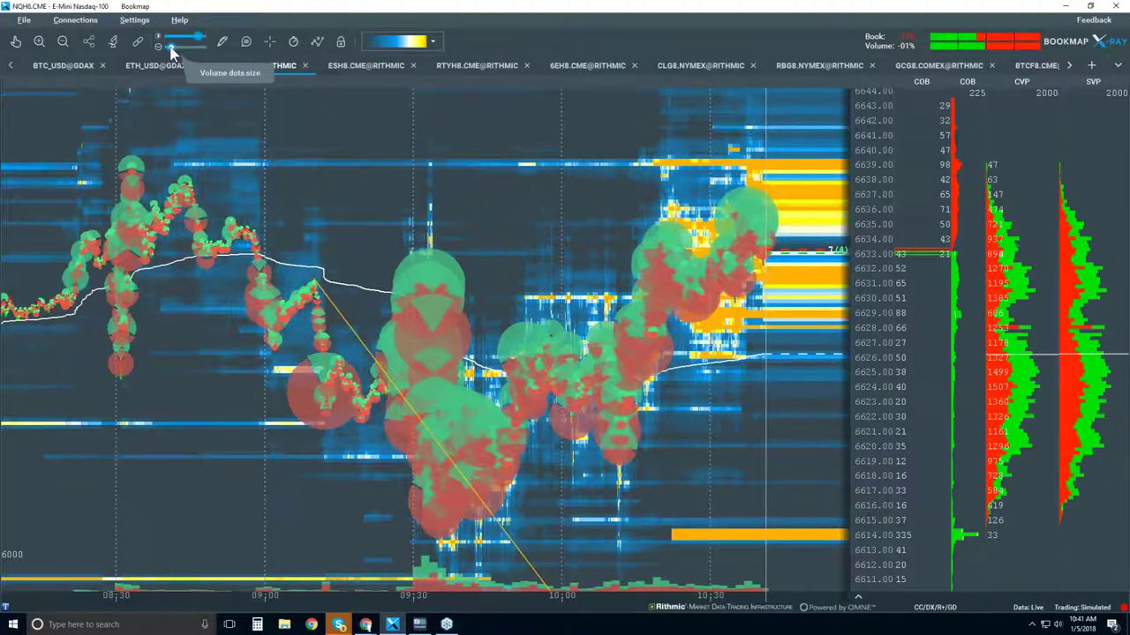
Step: Lower the volume dots Scaling rate in Studies configuration to small pie markers, then close it
{"action": "left_click", "coordinate": [158, 46]}
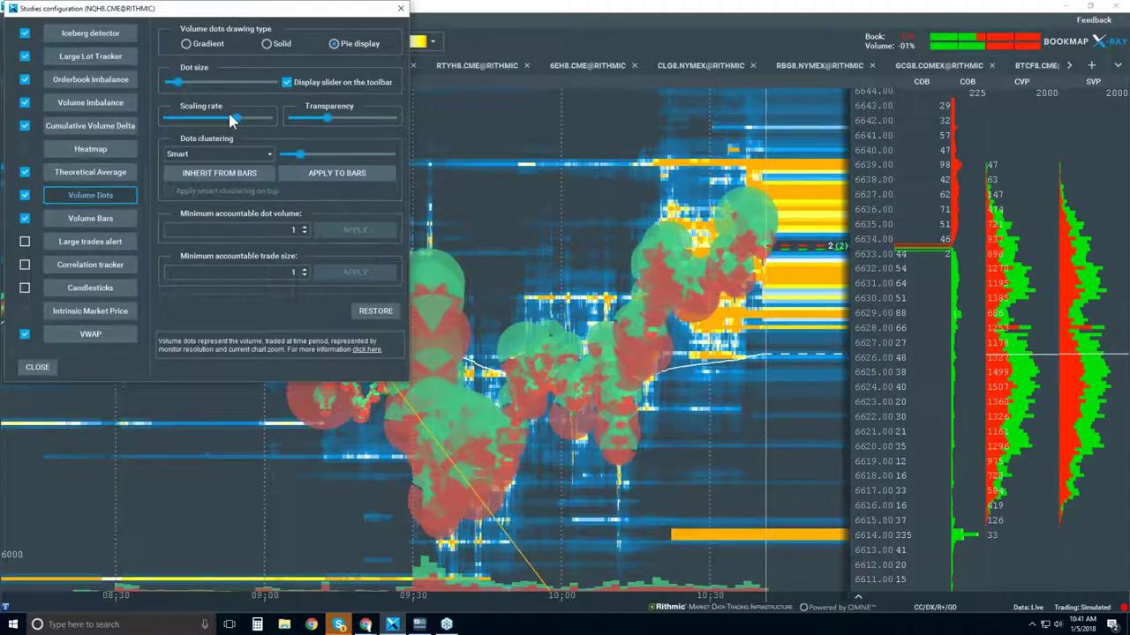
{"action": "left_click_drag", "start_coordinate": [236, 122], "coordinate": [203, 120]}
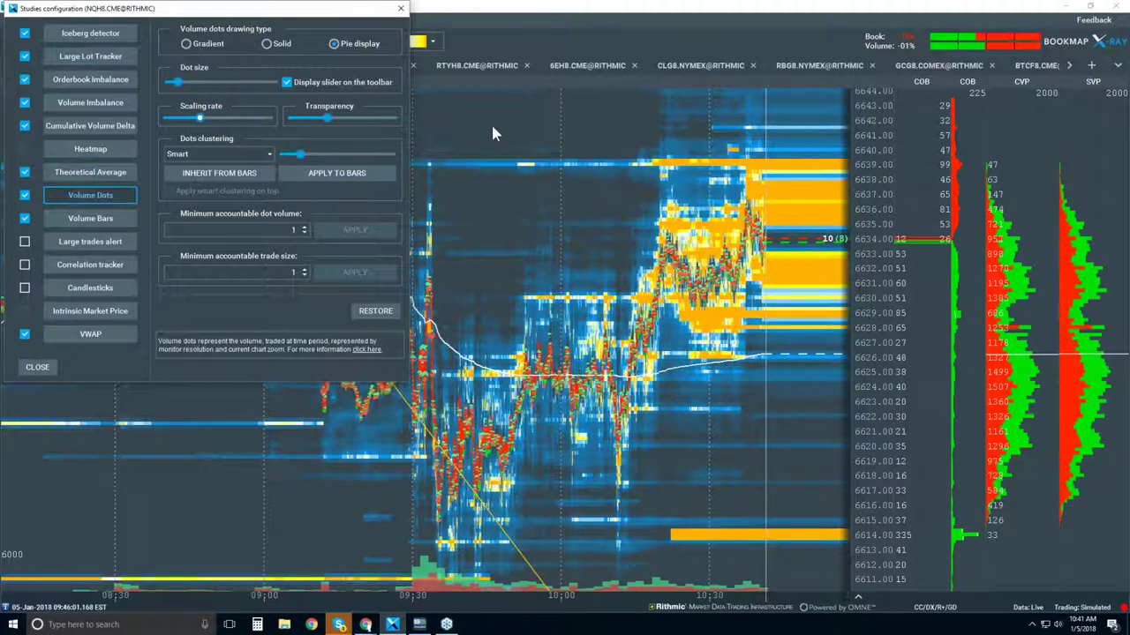
{"action": "left_click", "coordinate": [399, 8]}
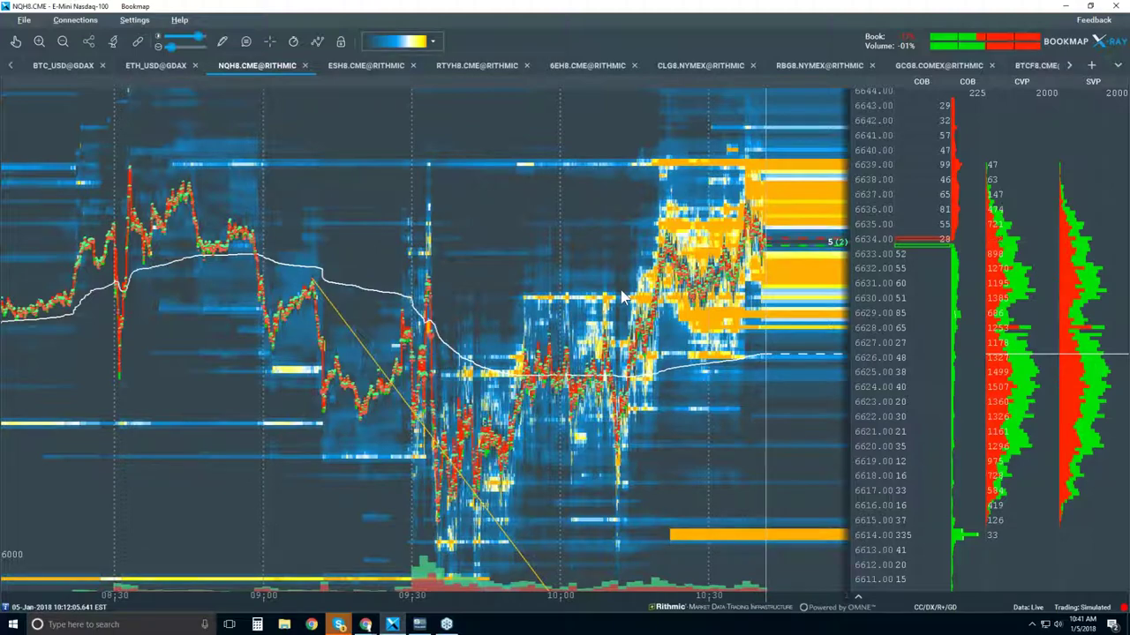
Step: Zoom the NQH8.CME heatmap in to roughly 09:40–10:45, with VWAP at 6625.90
{"action": "scroll", "coordinate": [622, 296], "scroll_direction": "up", "scroll_amount": 2}
{"action": "scroll", "coordinate": [623, 296], "scroll_direction": "up", "scroll_amount": 2}
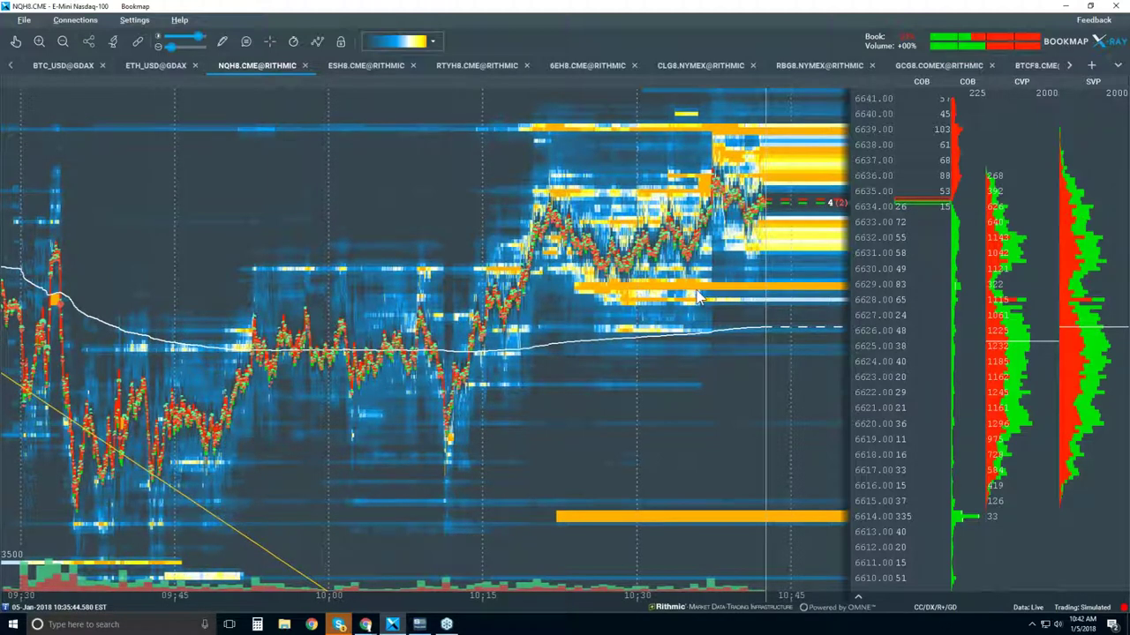
{"action": "scroll", "coordinate": [697, 297], "scroll_direction": "up", "scroll_amount": 1}
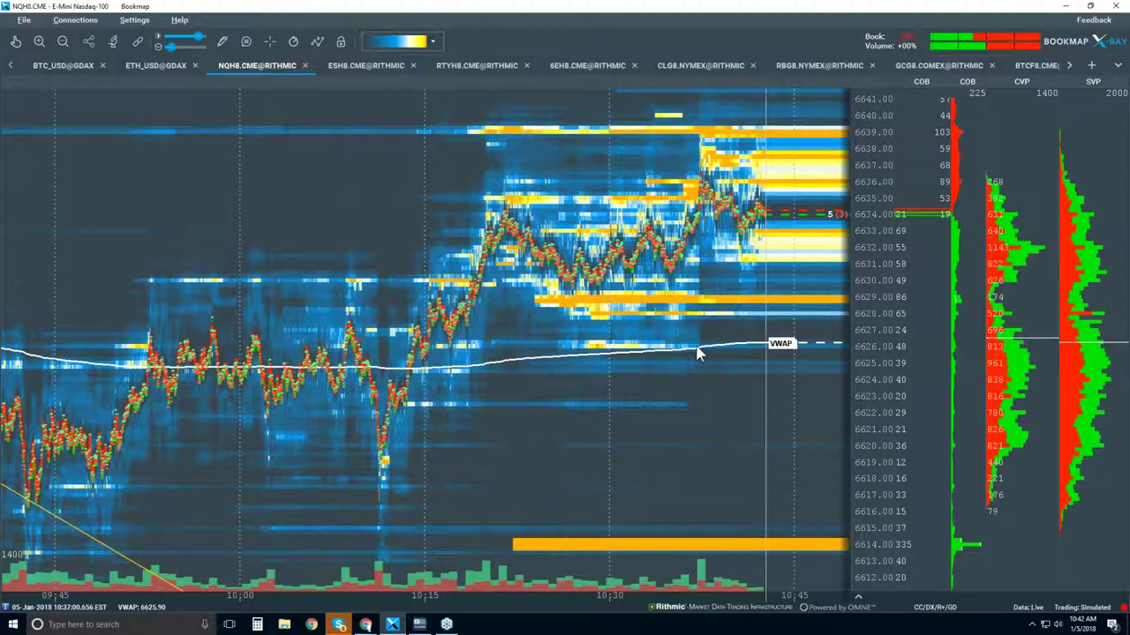
Step: Show candlestick bars and hide volume dots, best bid/ask, Extended, VWAP and heatmap layers
{"action": "left_click", "coordinate": [317, 41]}
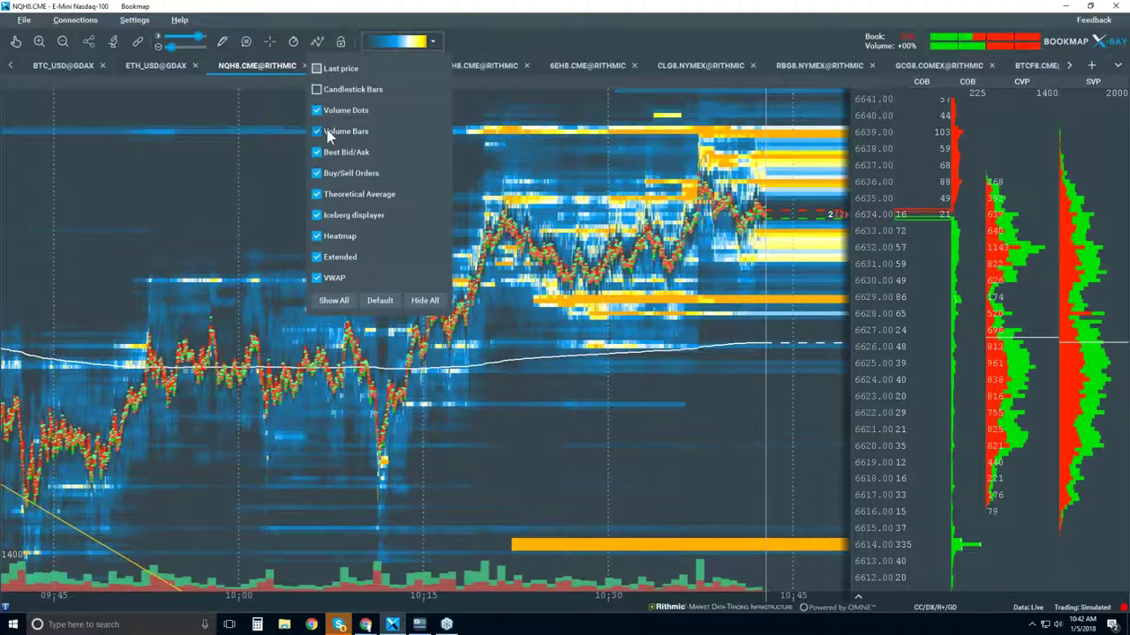
{"action": "left_click", "coordinate": [317, 89]}
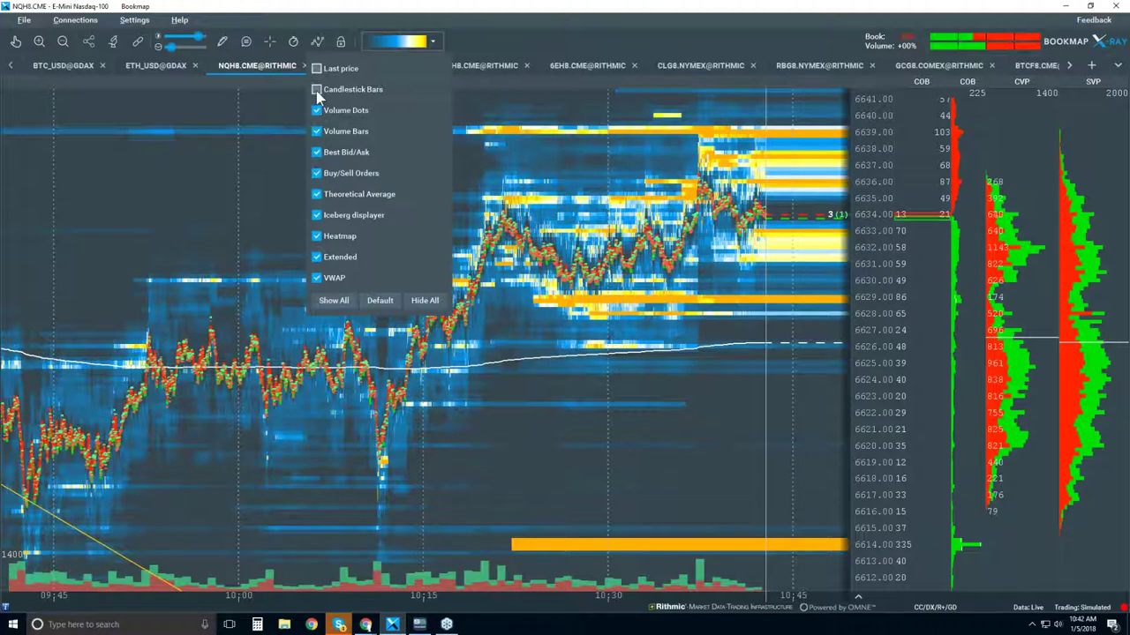
{"action": "left_click", "coordinate": [317, 152]}
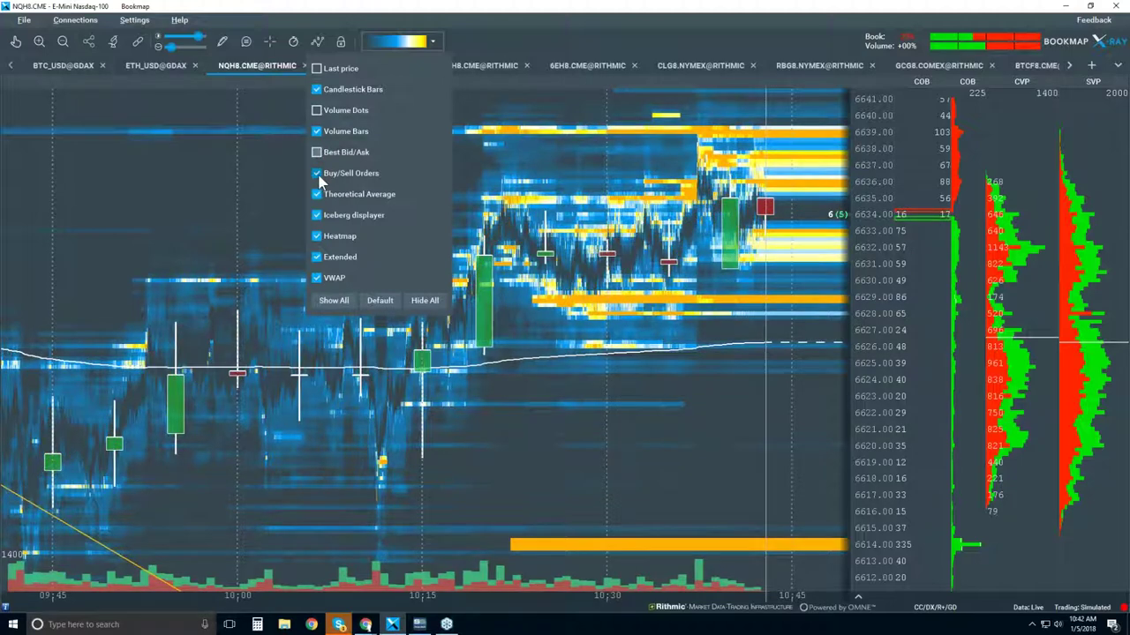
{"action": "left_click", "coordinate": [317, 278]}
{"action": "left_click", "coordinate": [317, 257]}
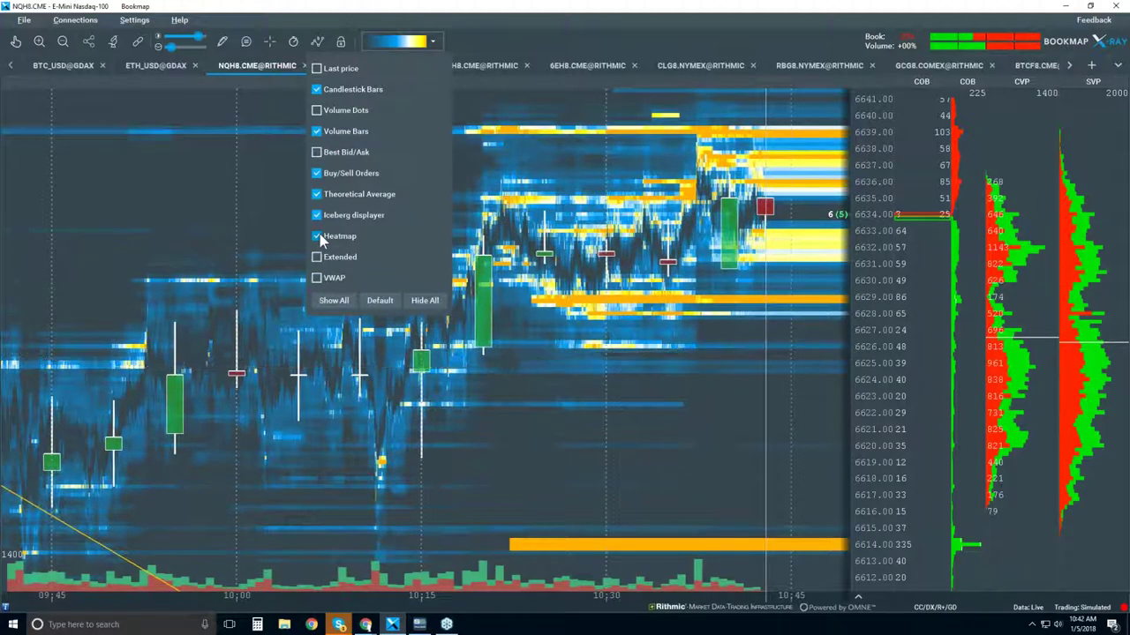
{"action": "left_click", "coordinate": [318, 236]}
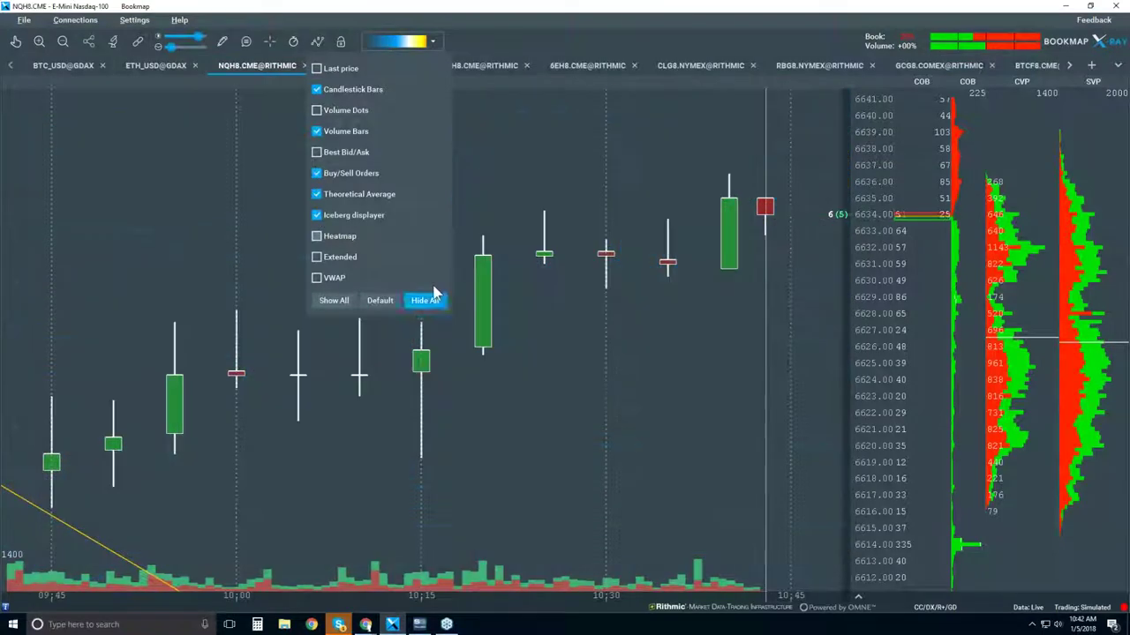
{"action": "left_click", "coordinate": [543, 165]}
{"action": "scroll", "coordinate": [534, 246], "scroll_direction": "down", "scroll_amount": 4}
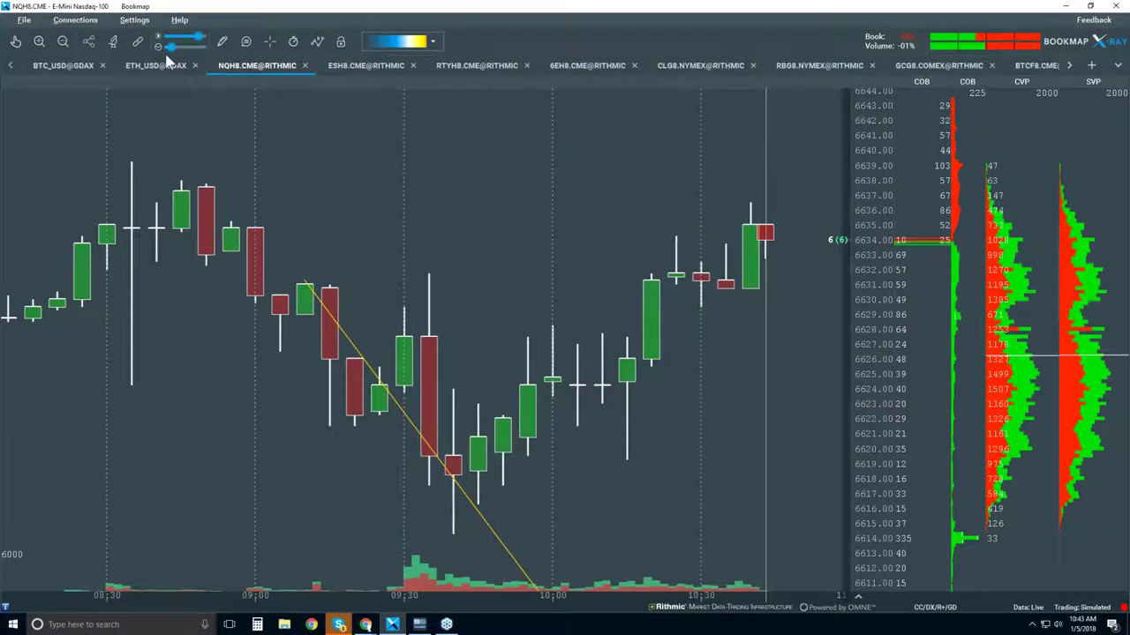
Step: Clear all drawings from the NQ chart, deleting the yellow trend line
{"action": "left_click", "coordinate": [113, 41]}
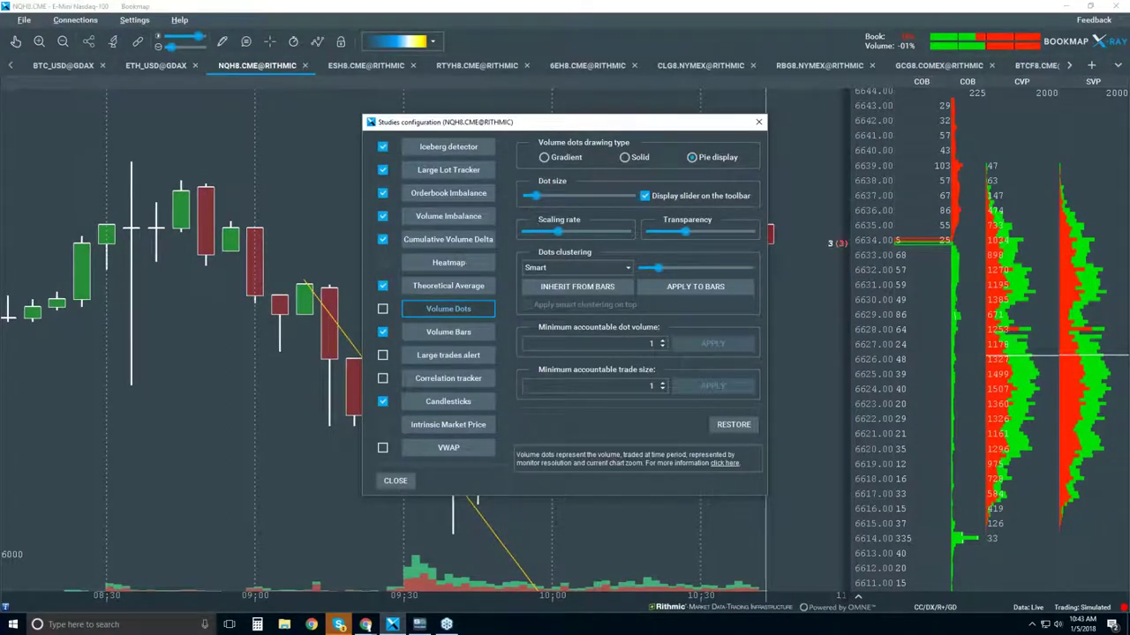
{"action": "left_click", "coordinate": [758, 122]}
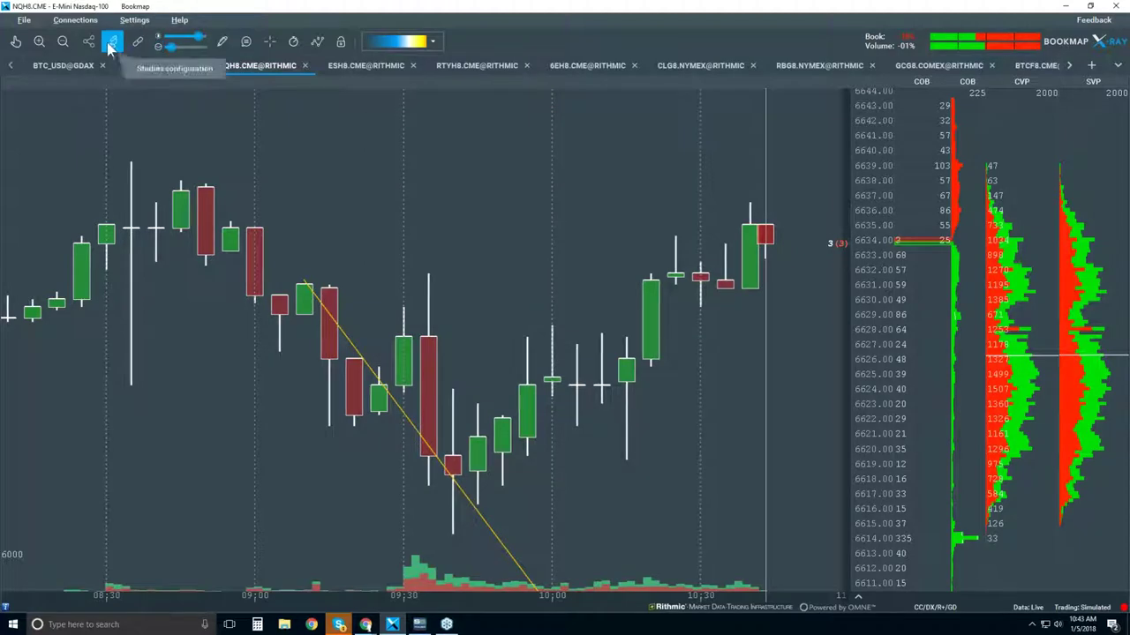
{"action": "left_click", "coordinate": [224, 44]}
{"action": "left_click", "coordinate": [258, 310]}
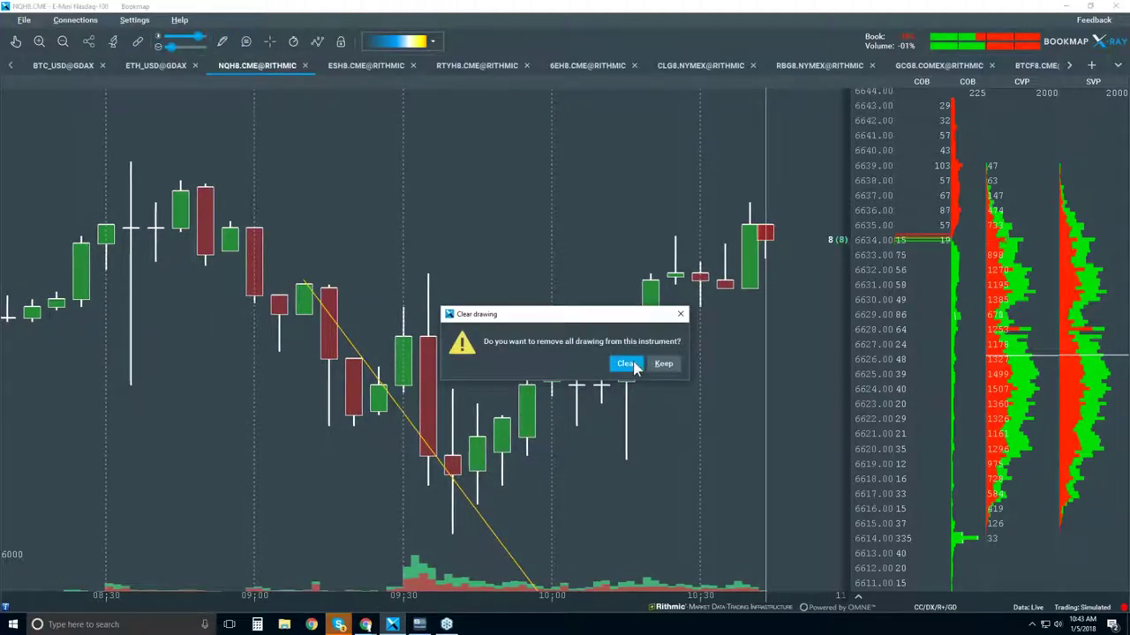
{"action": "left_click", "coordinate": [624, 363]}
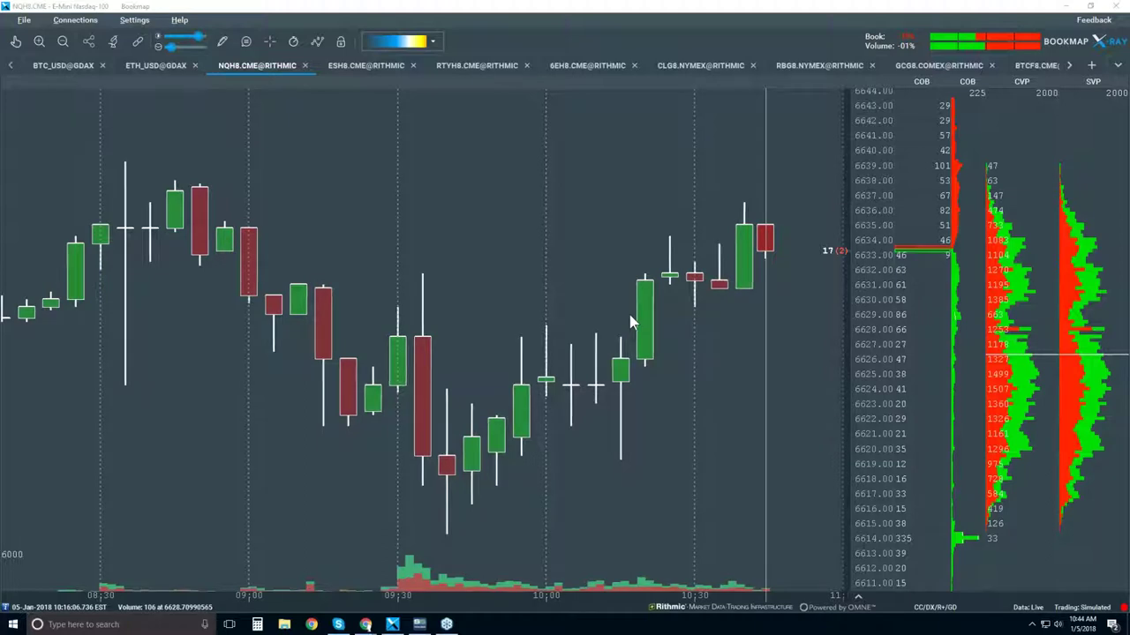
Step: Zoom the candle chart out slightly so it begins around 08:00
{"action": "scroll", "coordinate": [635, 315], "scroll_direction": "down", "scroll_amount": 1}
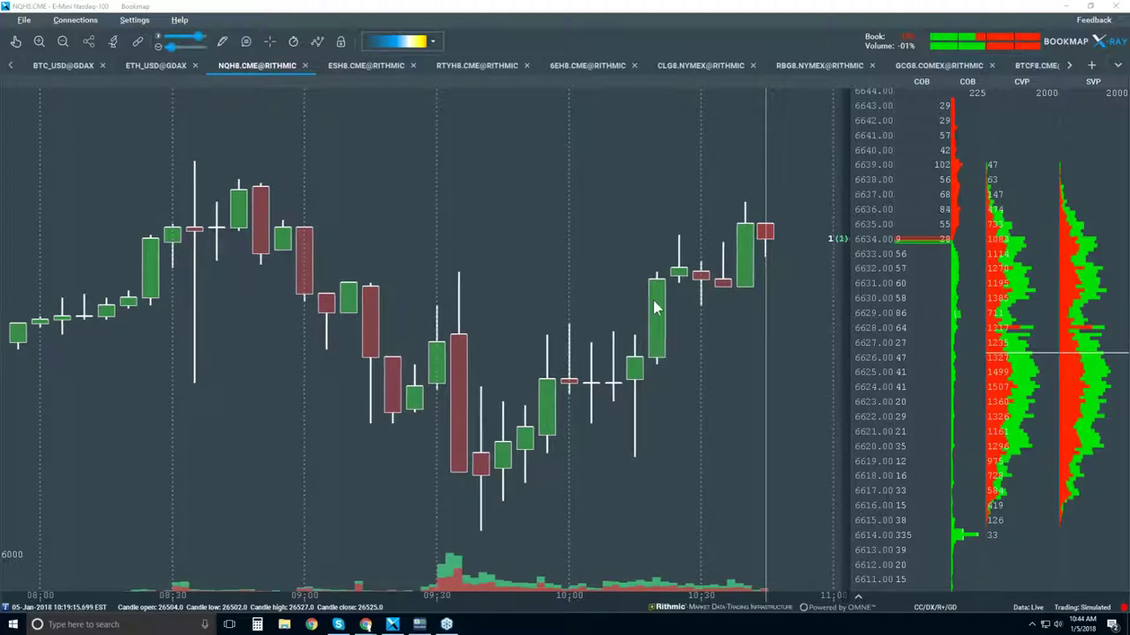
Step: Turn the Best Bid/Ask layer back on over the candles
{"action": "left_click", "coordinate": [316, 42]}
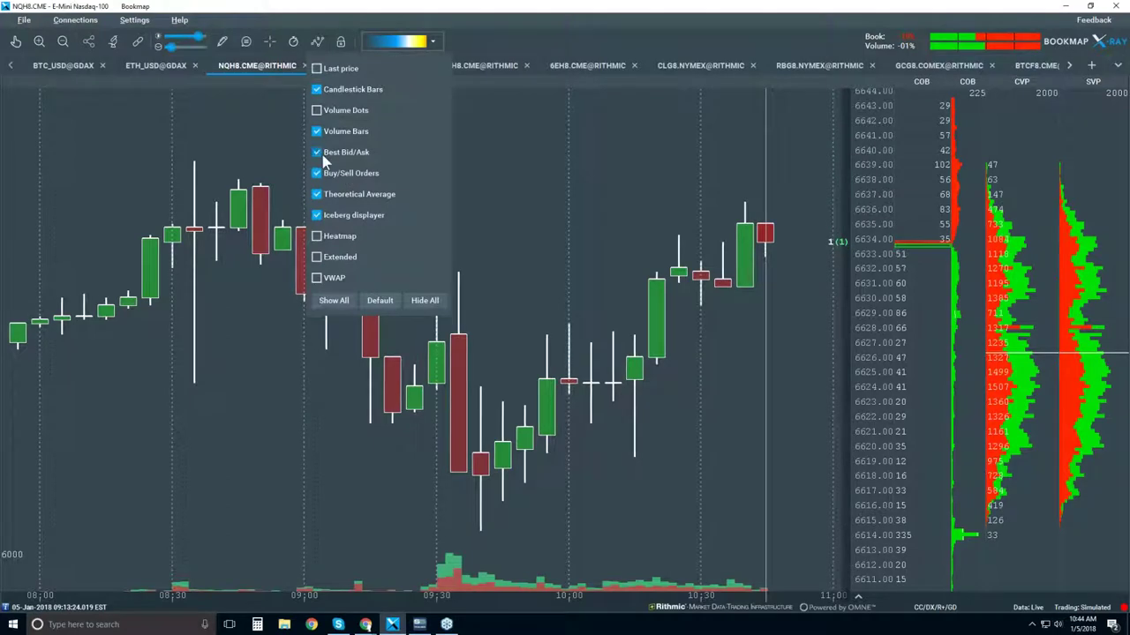
{"action": "left_click", "coordinate": [539, 158]}
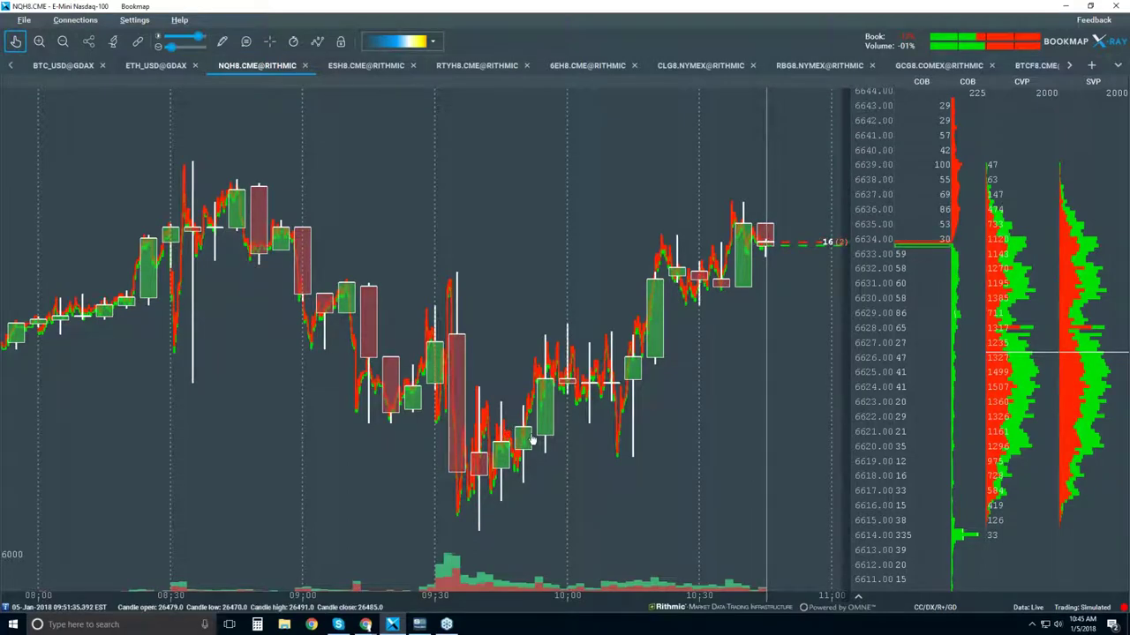
Step: Zoom in on the NQH8 chart to roughly 09:23–10:02
{"action": "scroll", "coordinate": [512, 436], "scroll_direction": "up", "scroll_amount": 3}
{"action": "scroll", "coordinate": [514, 436], "scroll_direction": "up", "scroll_amount": 1}
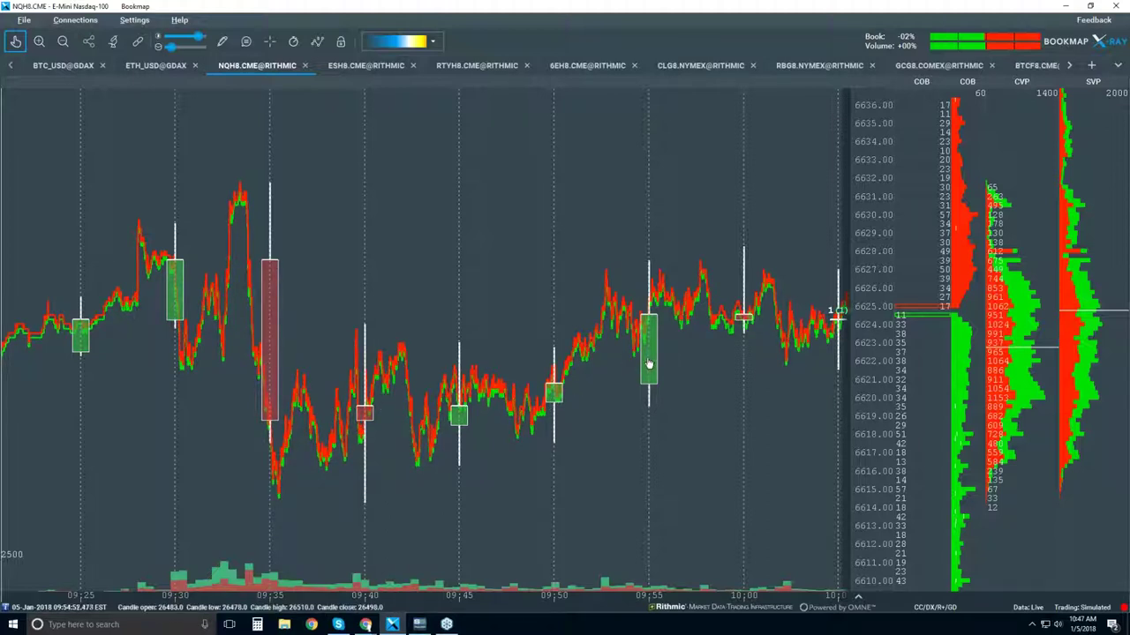
Step: Turn on the Volume Dots layer and nudge the dot-size slider to a moderate size
{"action": "left_click", "coordinate": [318, 42]}
{"action": "left_click", "coordinate": [317, 110]}
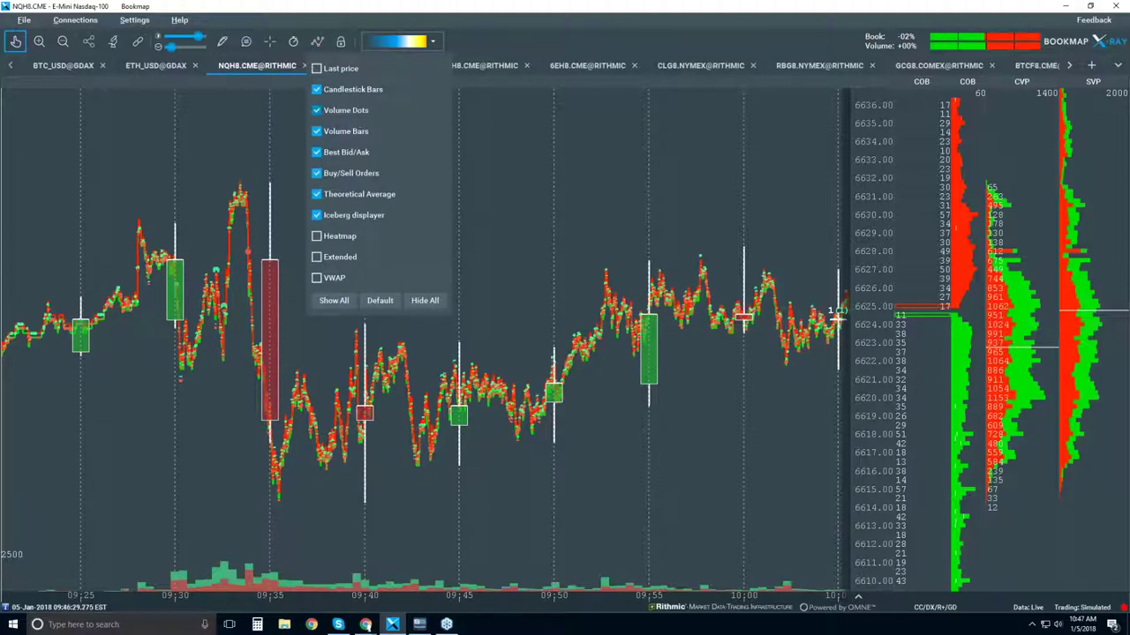
{"action": "left_click", "coordinate": [490, 215]}
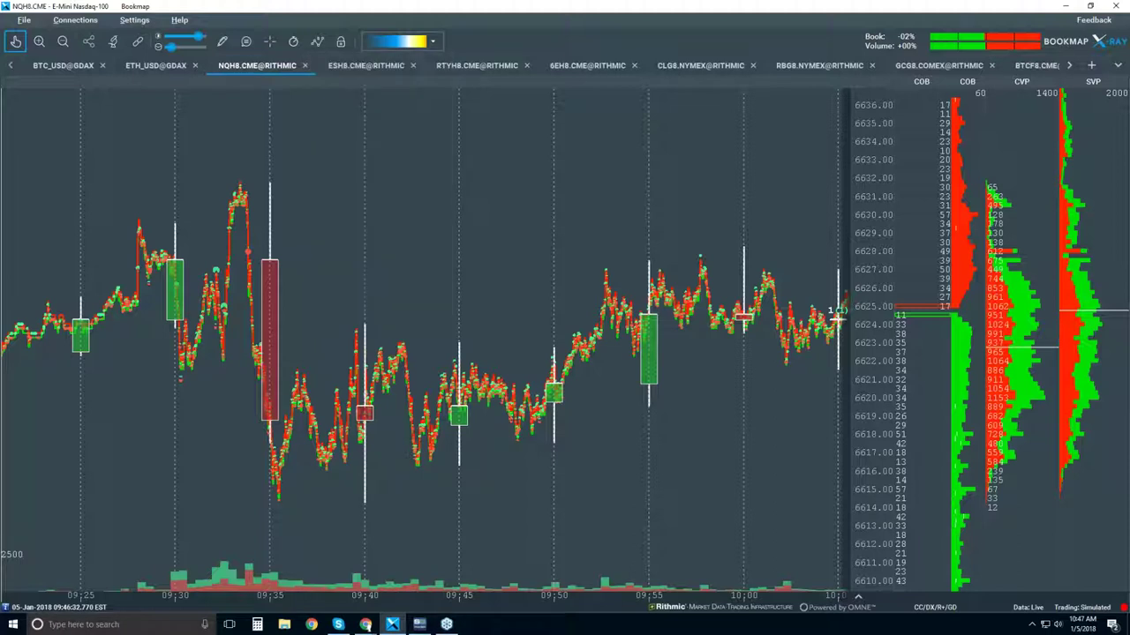
{"action": "left_click", "coordinate": [174, 50]}
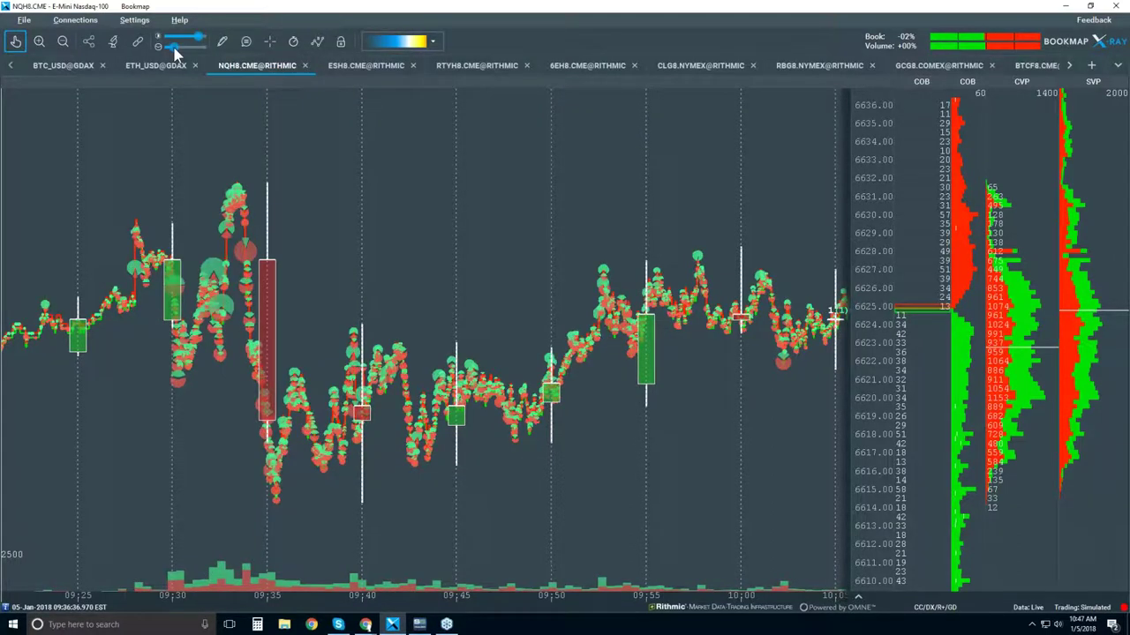
{"action": "left_click", "coordinate": [174, 51]}
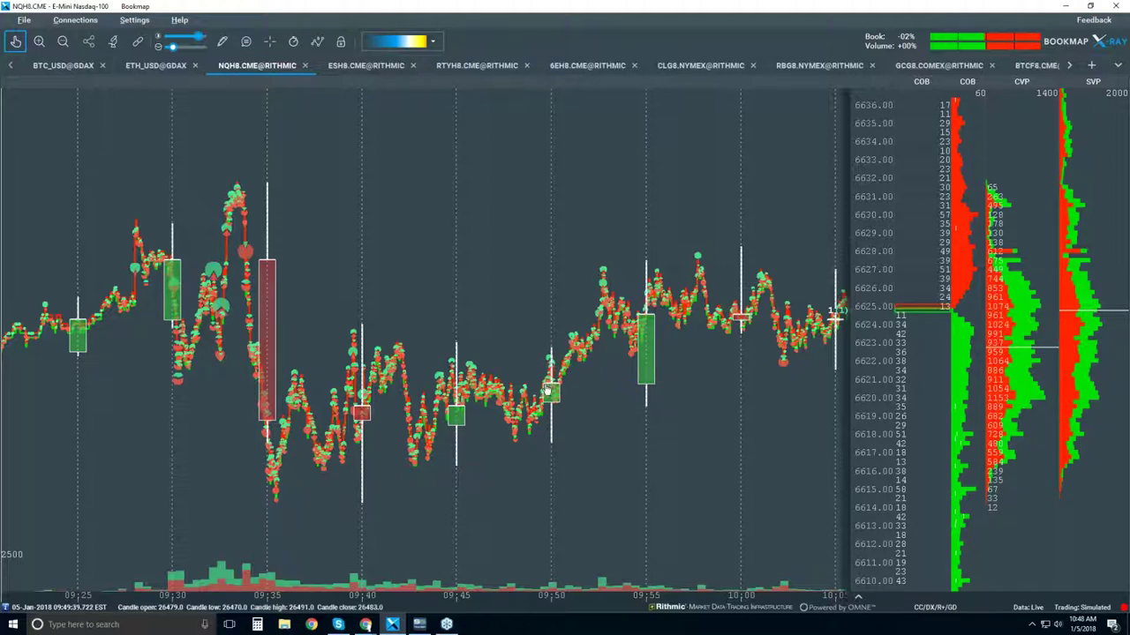
Step: Uncheck Candlestick Bars in the chart layers, leaving the price line with volume dots
{"action": "left_click", "coordinate": [316, 41]}
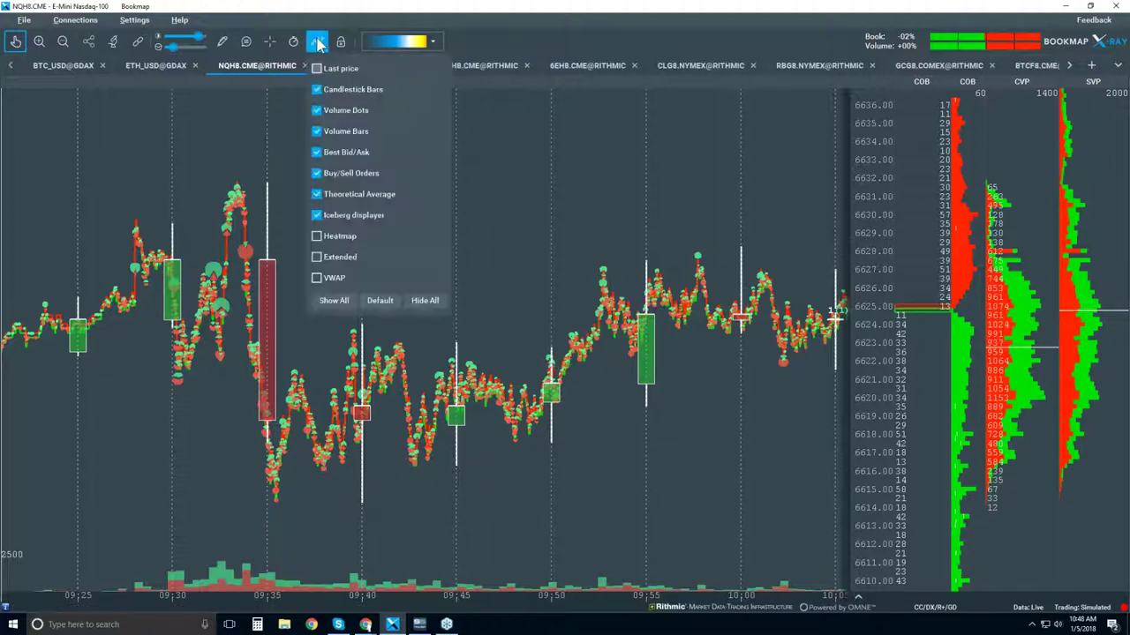
{"action": "left_click", "coordinate": [336, 90]}
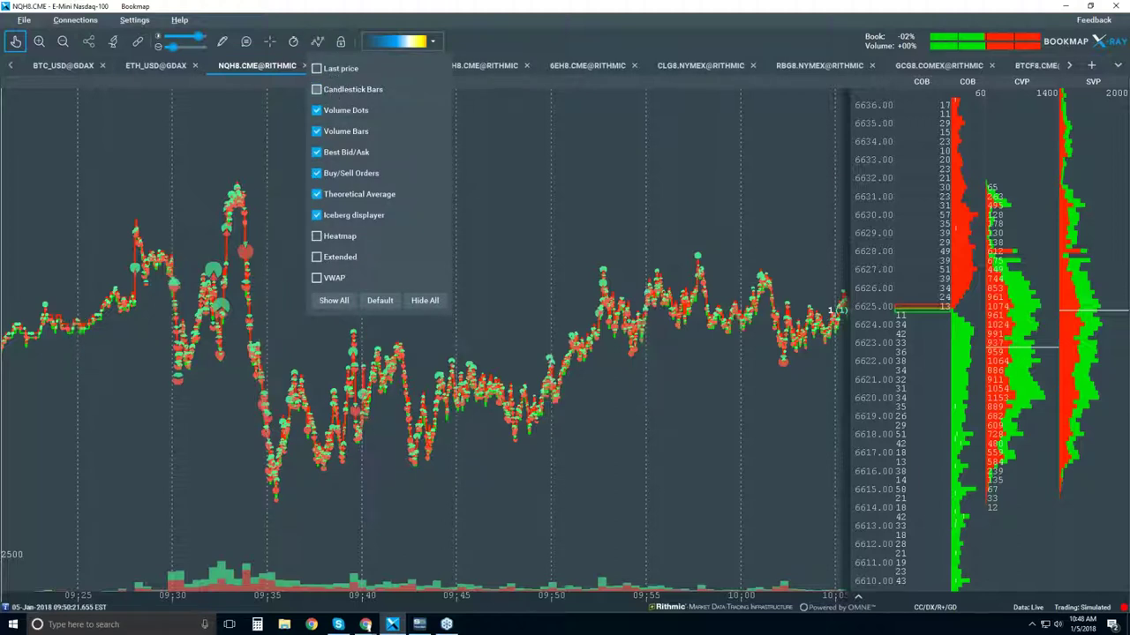
{"action": "left_click", "coordinate": [550, 270]}
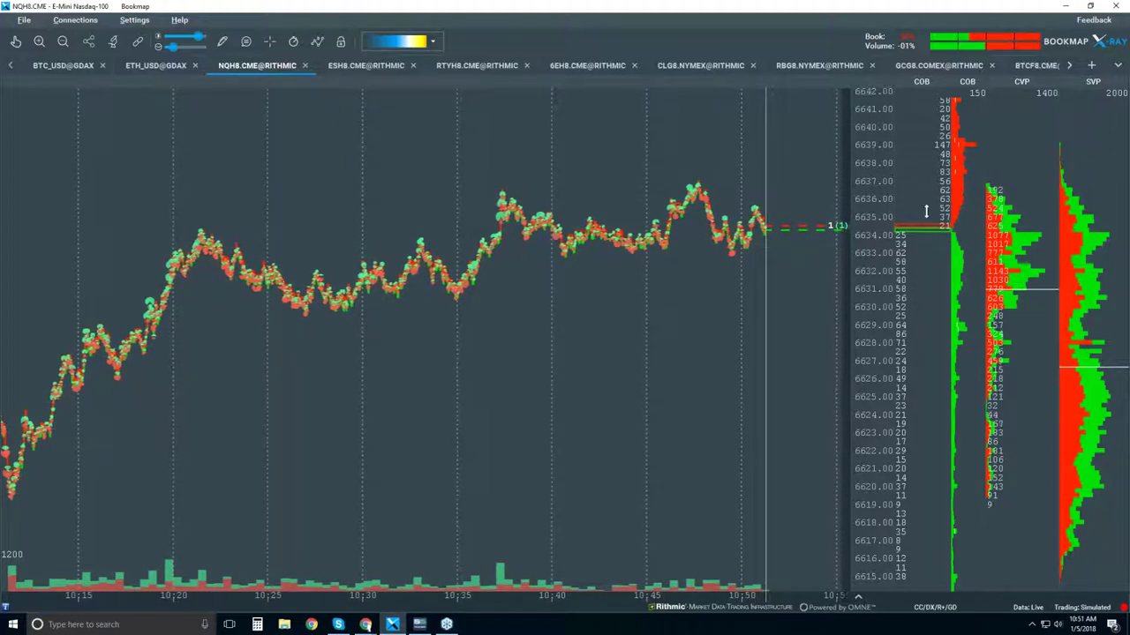
{"action": "right_click", "coordinate": [922, 198]}
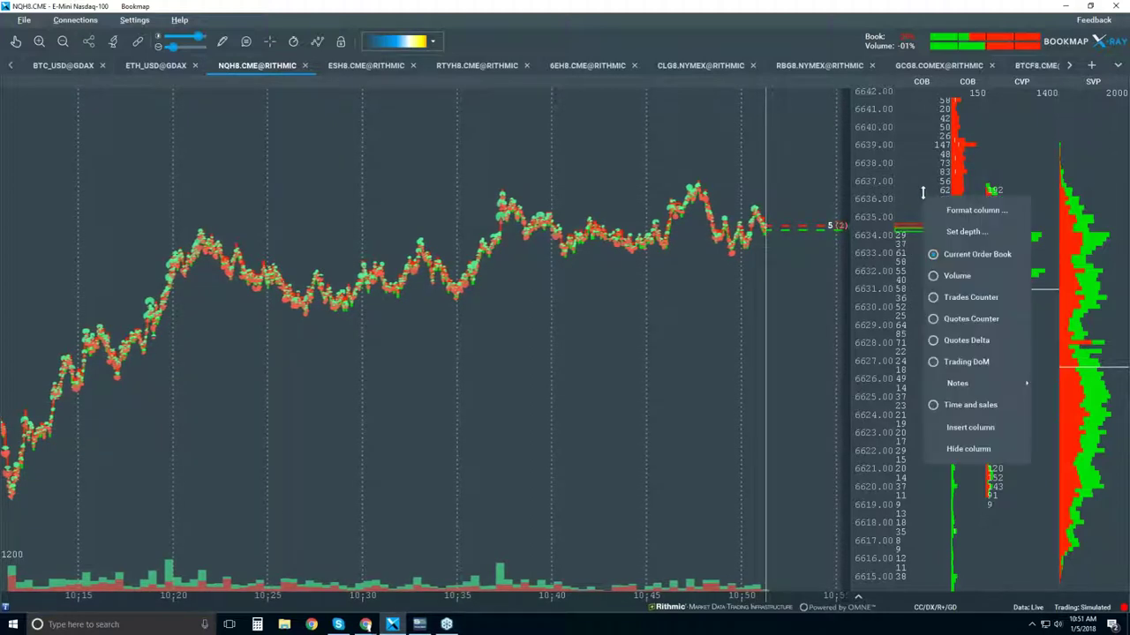
{"action": "left_click", "coordinate": [988, 212]}
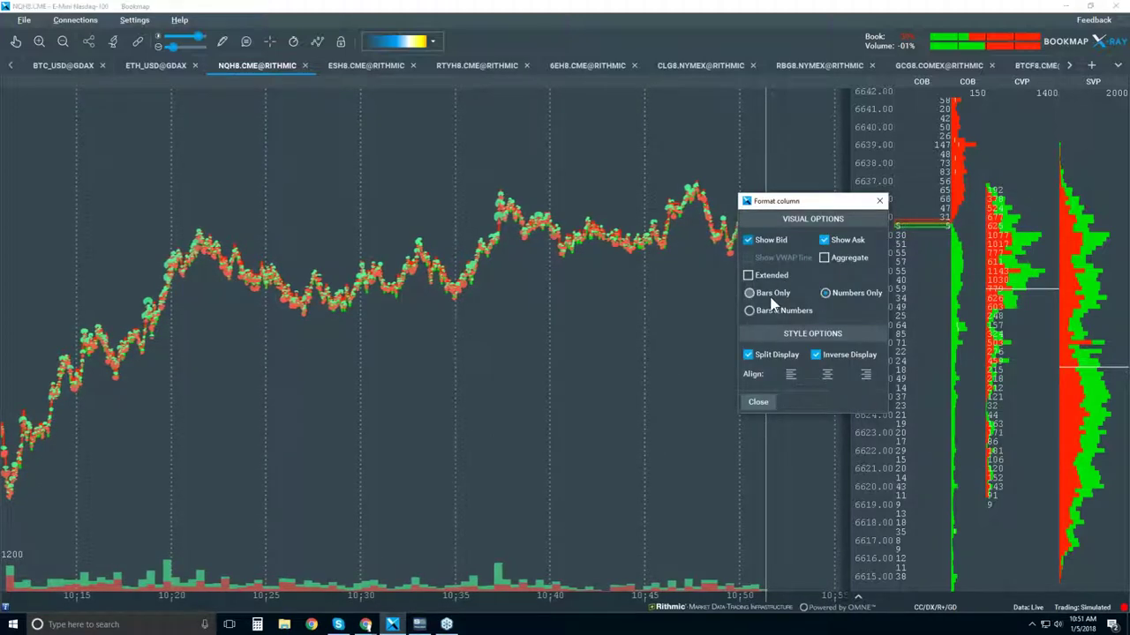
{"action": "left_click", "coordinate": [771, 298]}
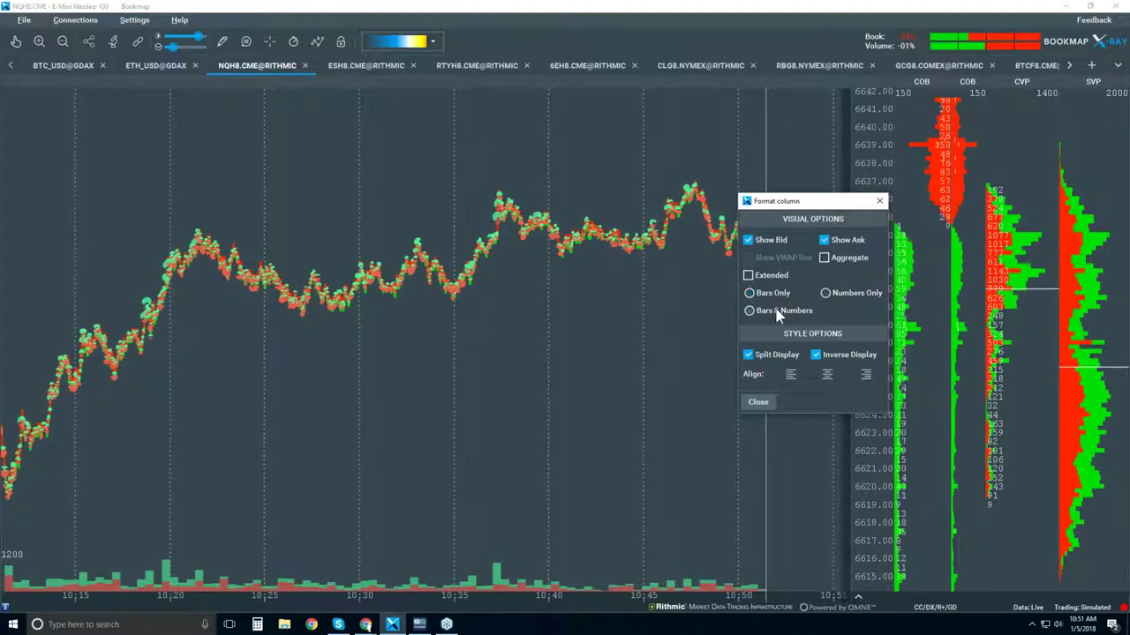
{"action": "left_click", "coordinate": [835, 298]}
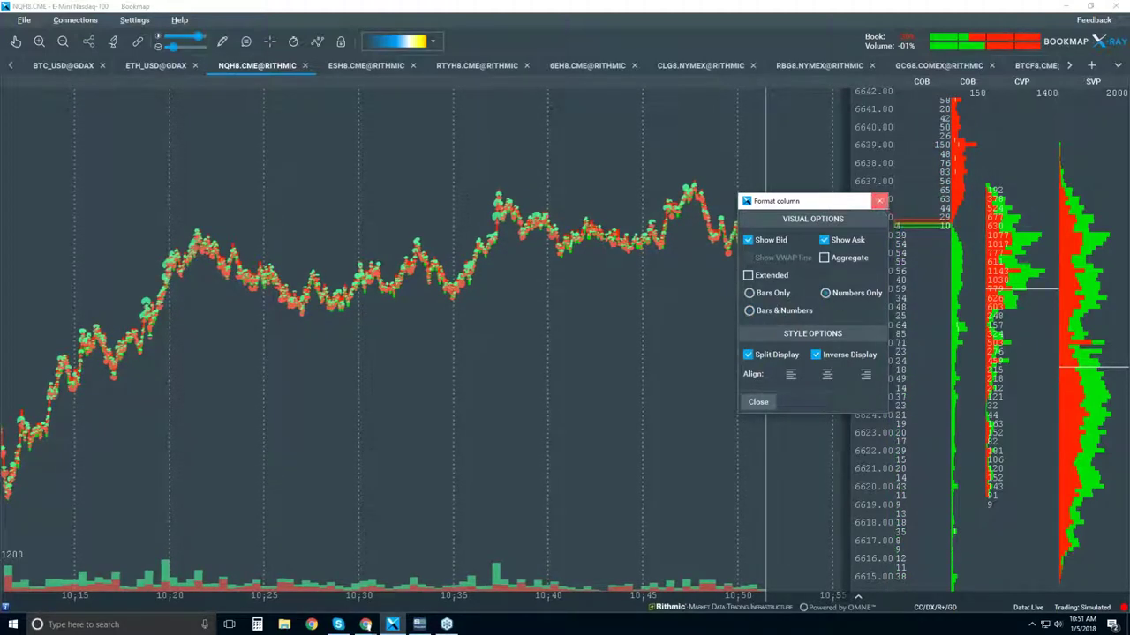
{"action": "left_click", "coordinate": [879, 201]}
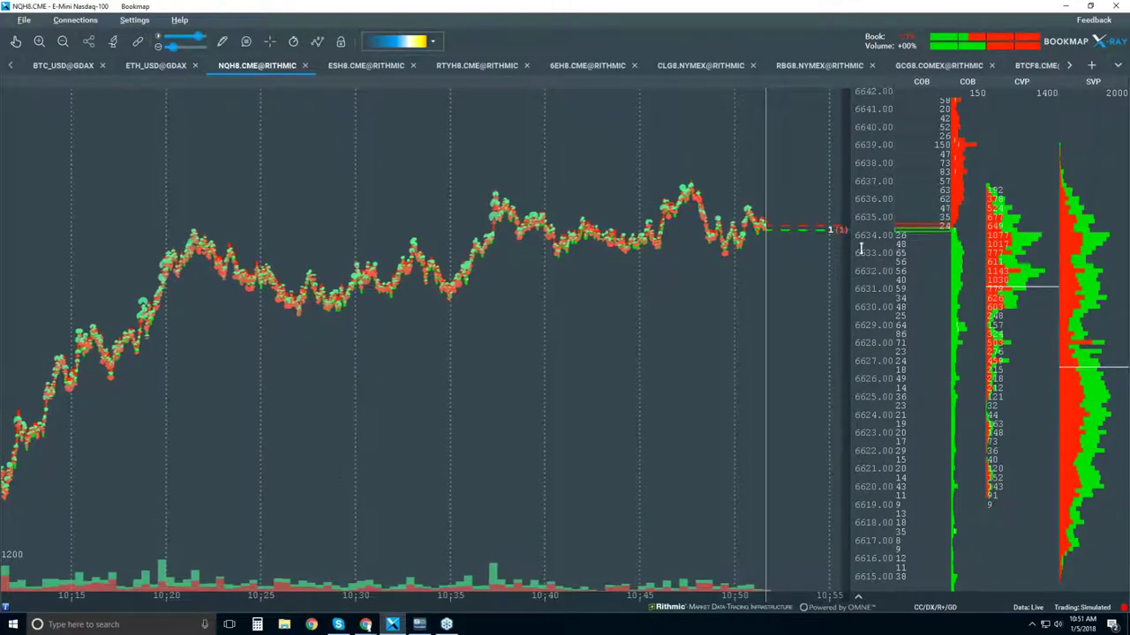
Step: Zoom in to about 10:43–10:52 and drag the dot-size slider to enlarge volume dots
{"action": "scroll", "coordinate": [742, 203], "scroll_direction": "up", "scroll_amount": 3}
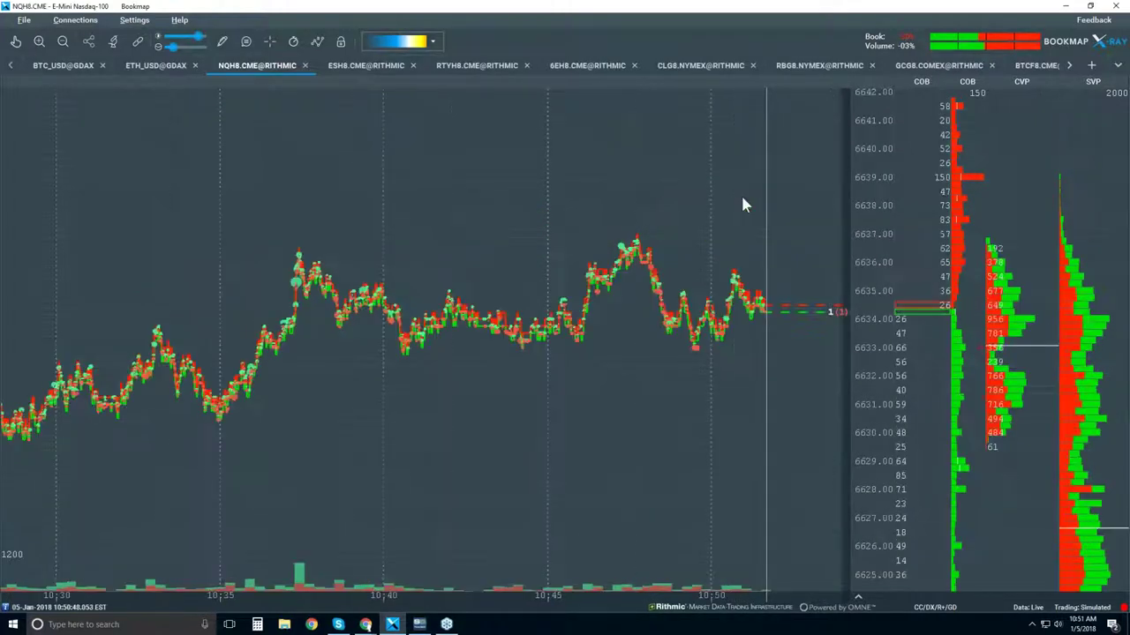
{"action": "scroll", "coordinate": [740, 193], "scroll_direction": "up", "scroll_amount": 2}
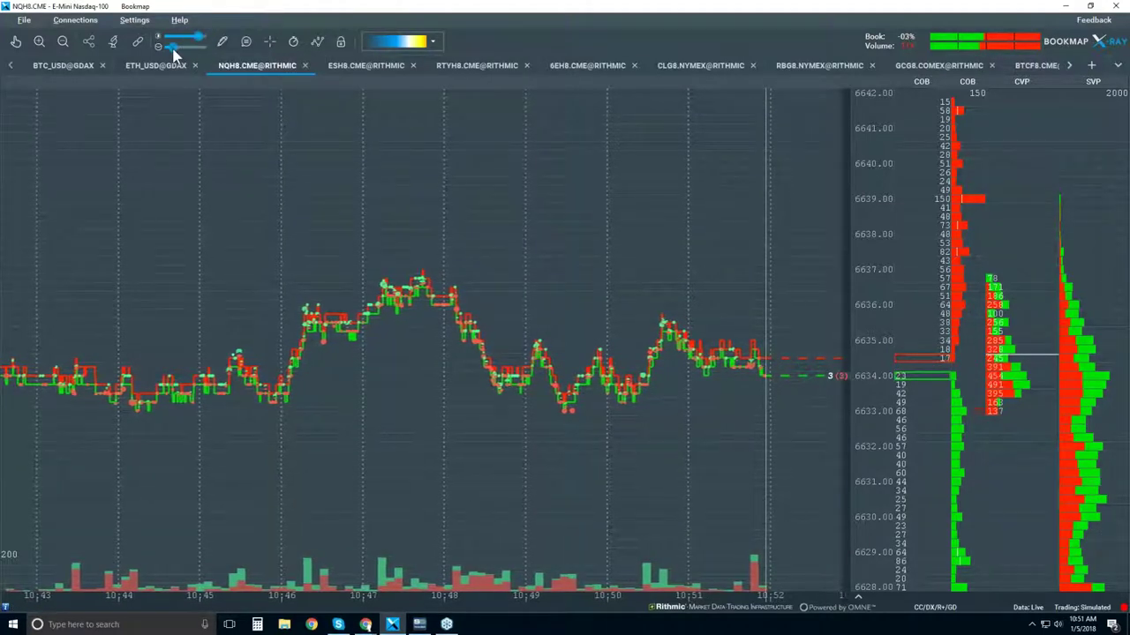
{"action": "left_click_drag", "start_coordinate": [174, 49], "coordinate": [179, 49]}
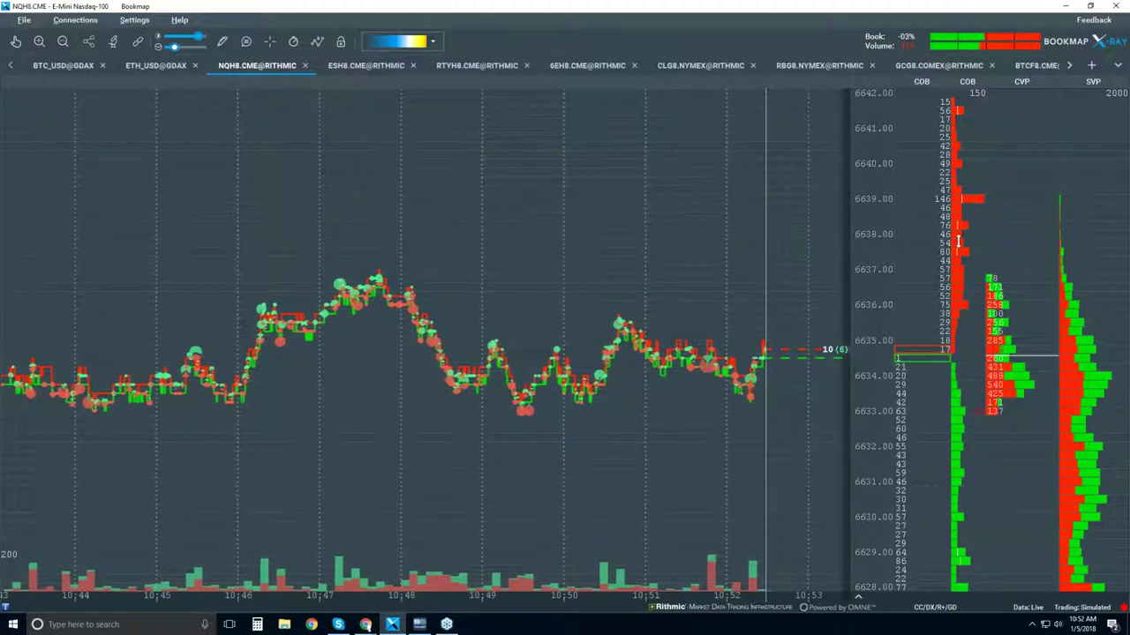
Step: Enable the Extended heatmap layer behind the price line across the chart
{"action": "left_click", "coordinate": [320, 41]}
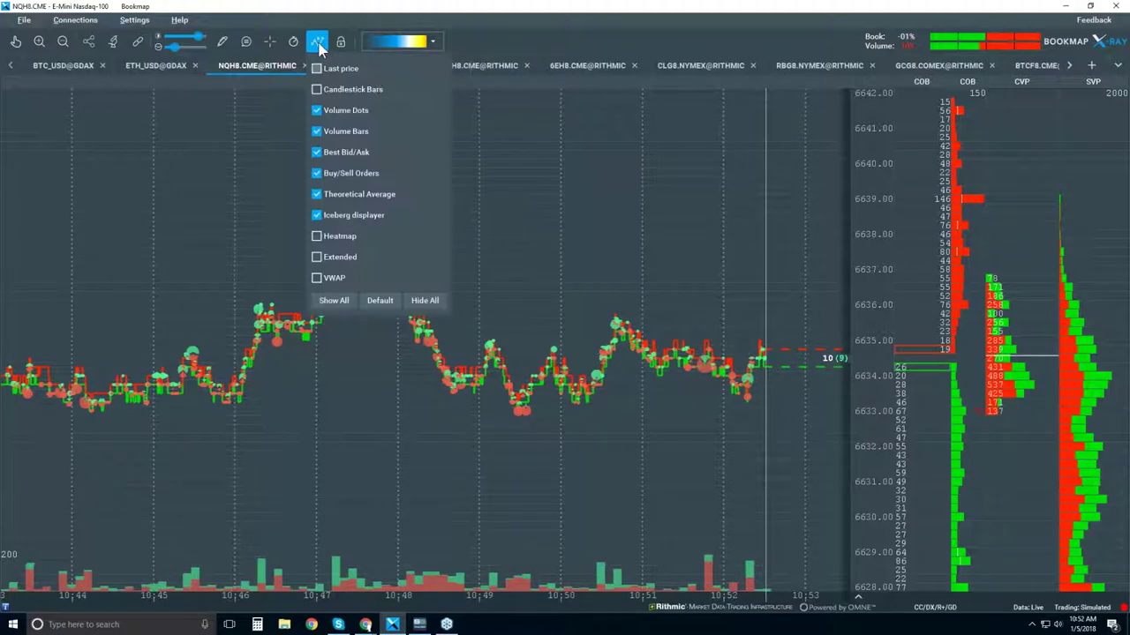
{"action": "left_click", "coordinate": [318, 259]}
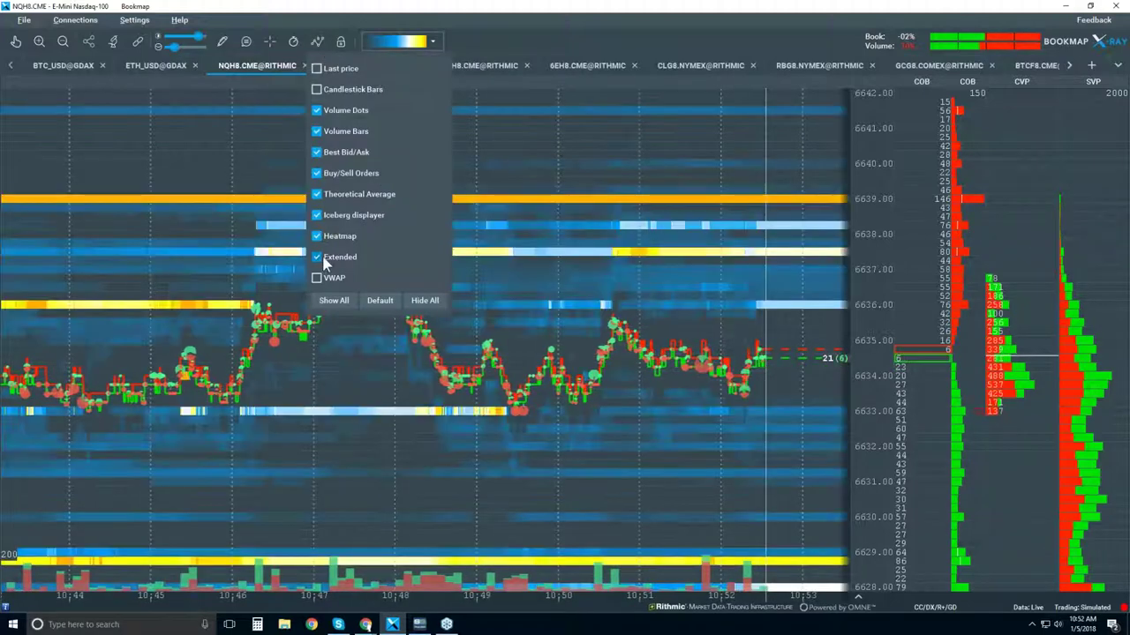
{"action": "left_click", "coordinate": [529, 163]}
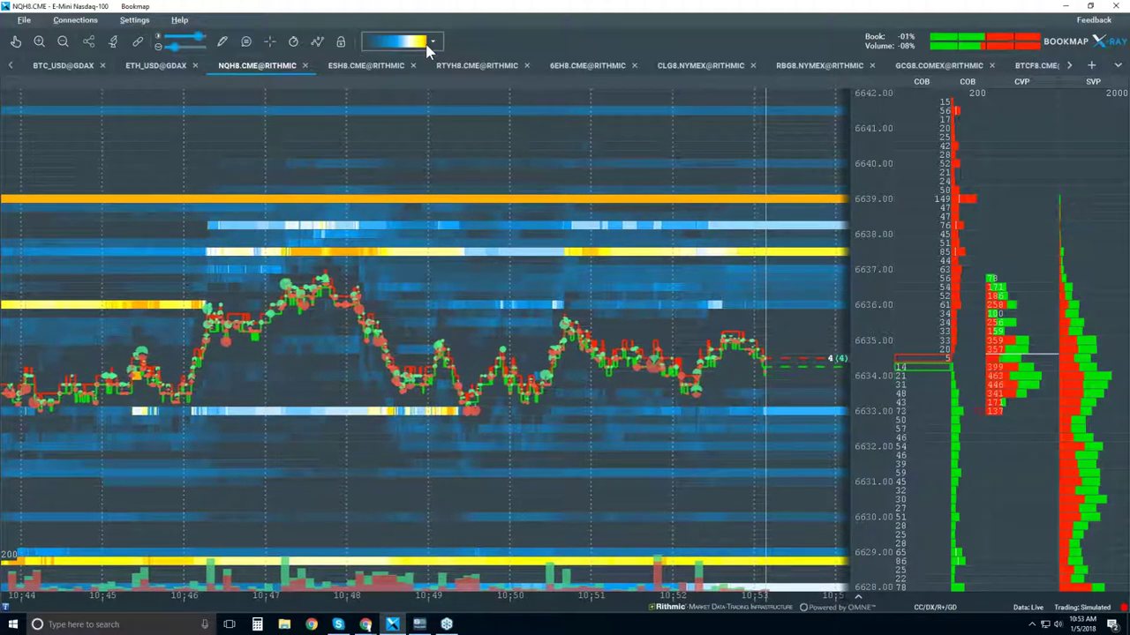
Step: Switch the heatmap colour gradient to the red-to-yellow palette
{"action": "left_click", "coordinate": [431, 42]}
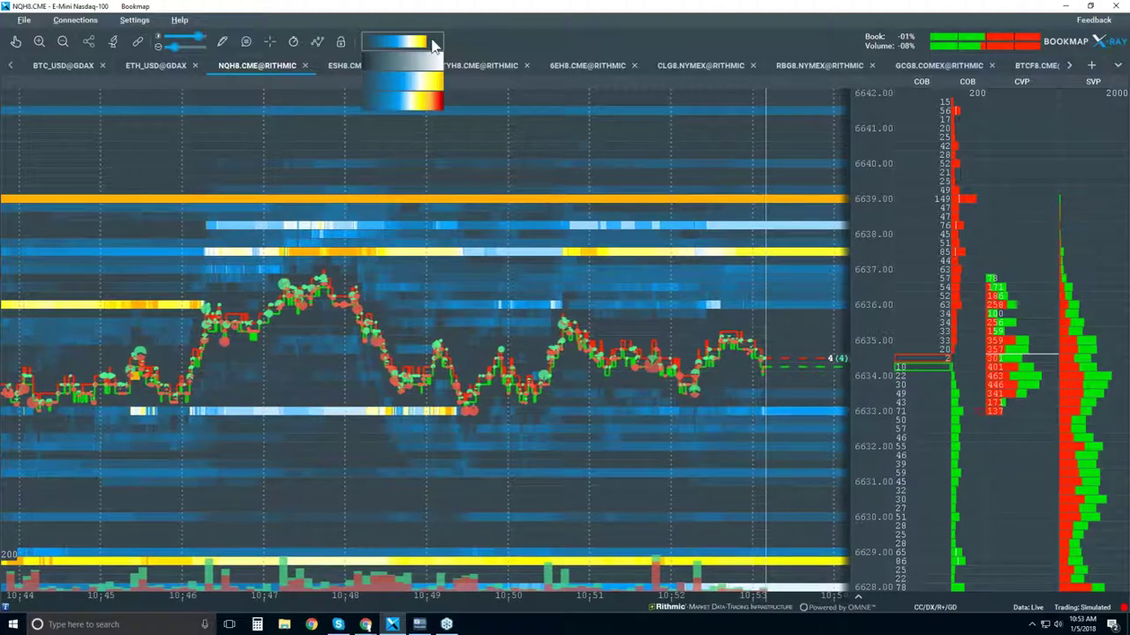
{"action": "left_click", "coordinate": [431, 104]}
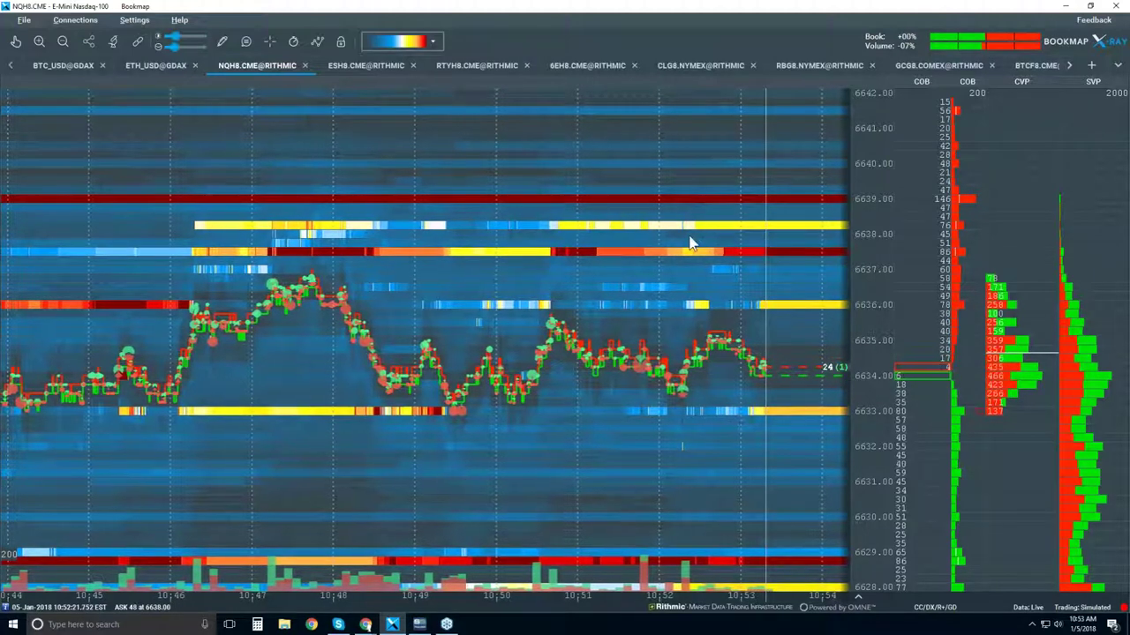
{"action": "left_click", "coordinate": [432, 42]}
Step: Switch the heatmap back to the blue-yellow palette and zoom the time axis back to about 10:40
{"action": "left_click", "coordinate": [438, 97]}
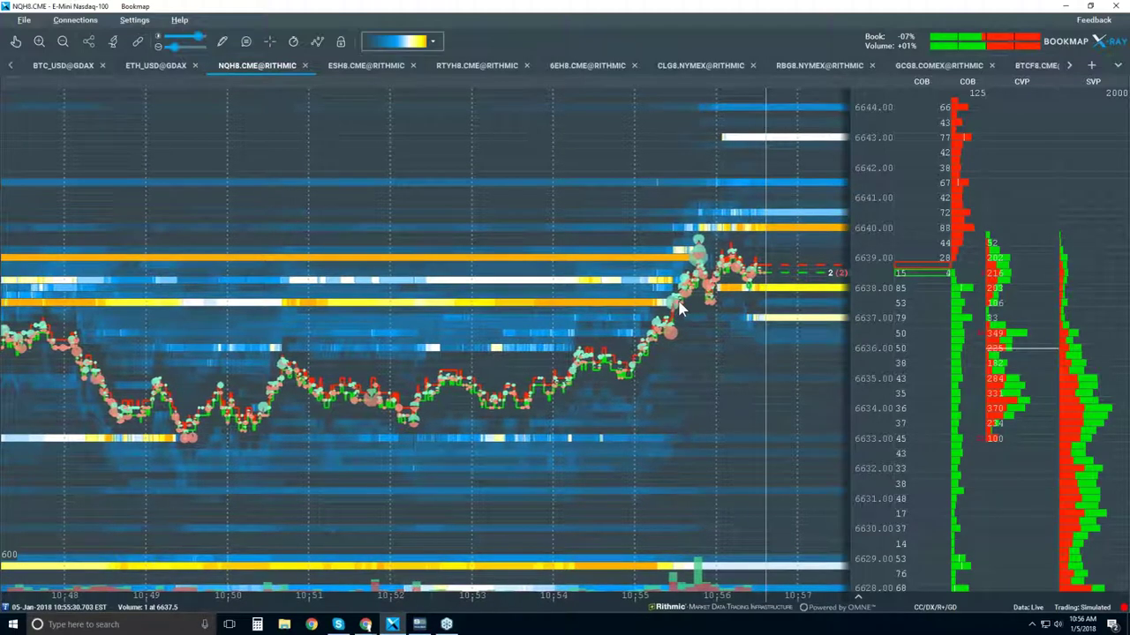
{"action": "scroll", "coordinate": [680, 307], "scroll_direction": "down", "scroll_amount": 2}
{"action": "scroll", "coordinate": [679, 307], "scroll_direction": "down", "scroll_amount": 2}
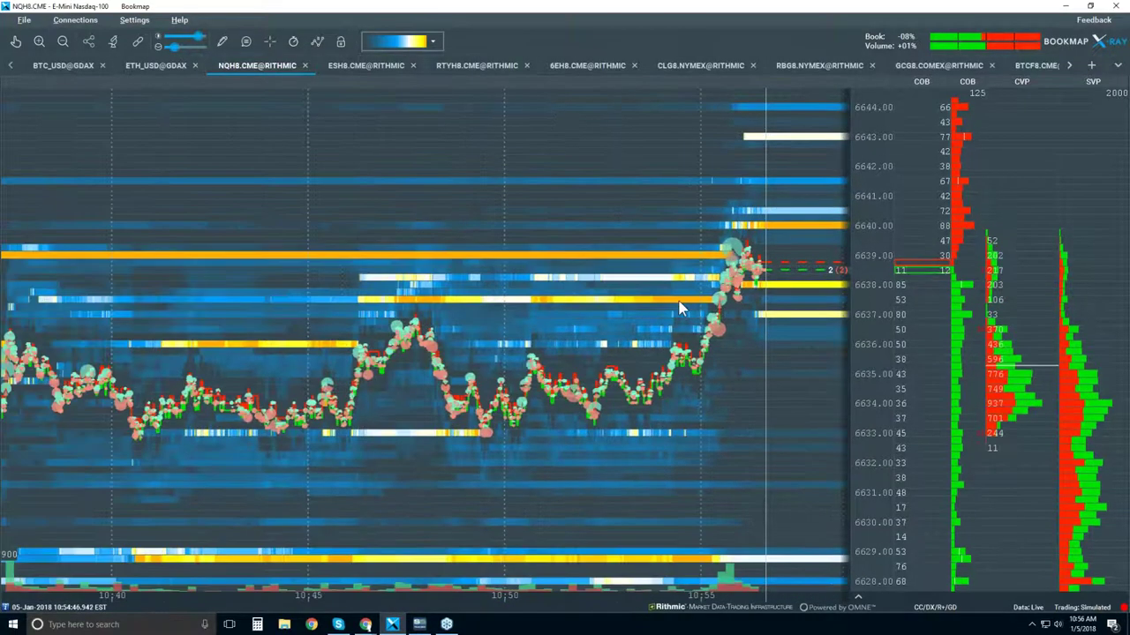
{"action": "scroll", "coordinate": [679, 307], "scroll_direction": "down", "scroll_amount": 2}
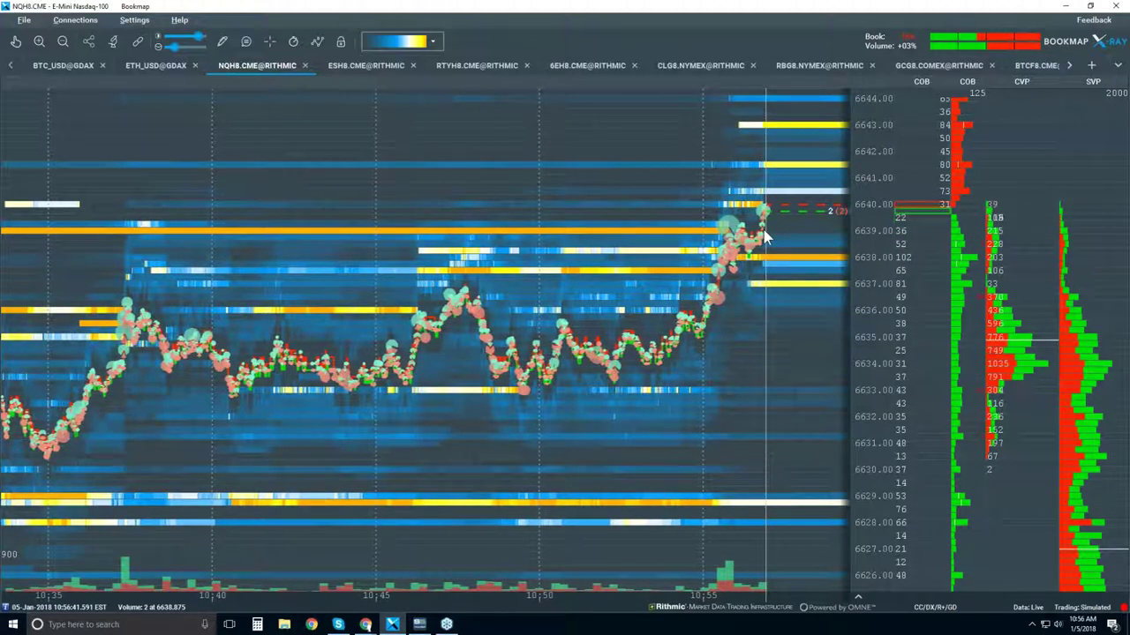
{"action": "scroll", "coordinate": [765, 207], "scroll_direction": "up", "scroll_amount": 1}
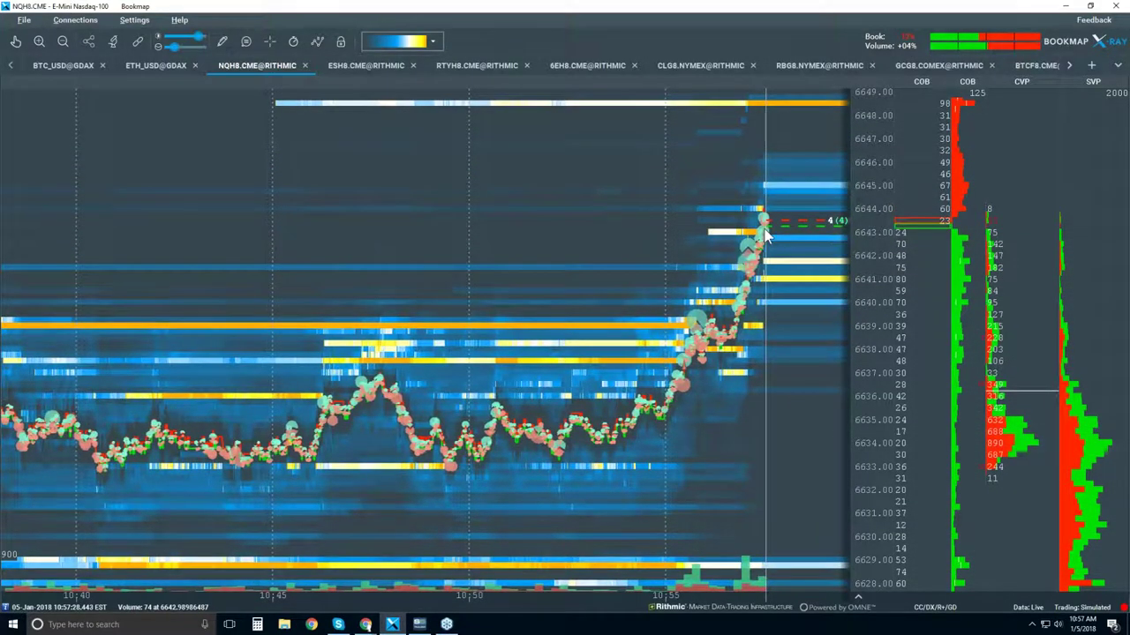
Step: Zoom the NQH8.CME heatmap out to span 09:00–11:00 and shrink the trade bubbles to small dots
{"action": "scroll", "coordinate": [752, 221], "scroll_direction": "down", "scroll_amount": 2}
{"action": "scroll", "coordinate": [750, 220], "scroll_direction": "down", "scroll_amount": 4}
{"action": "scroll", "coordinate": [748, 219], "scroll_direction": "down", "scroll_amount": 2}
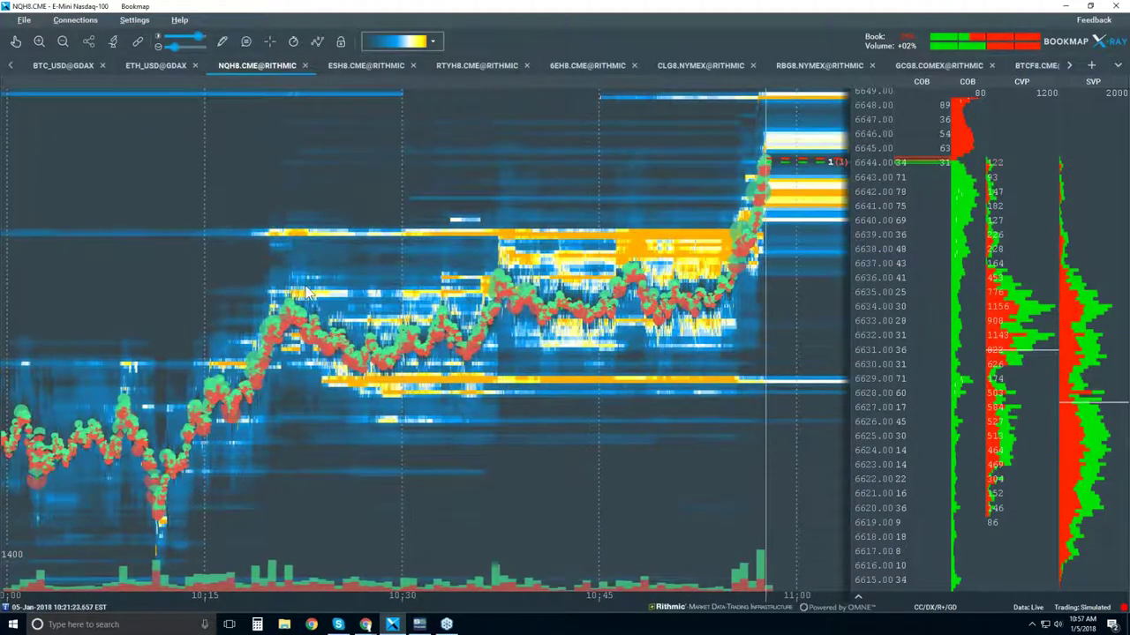
{"action": "scroll", "coordinate": [307, 281], "scroll_direction": "down", "scroll_amount": 3}
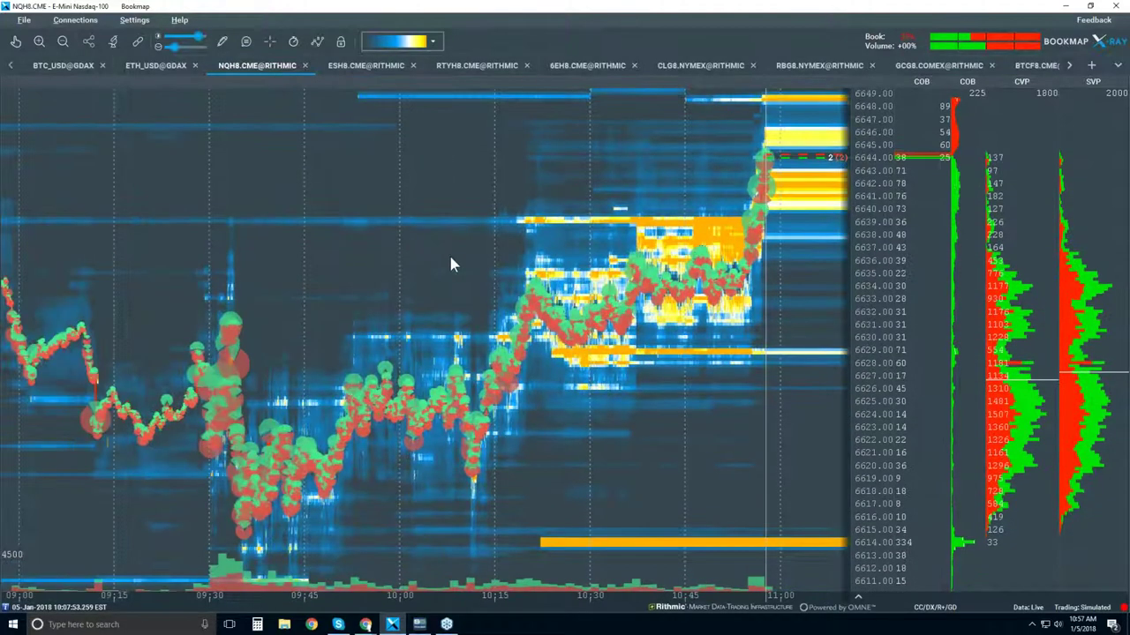
{"action": "left_click", "coordinate": [172, 47]}
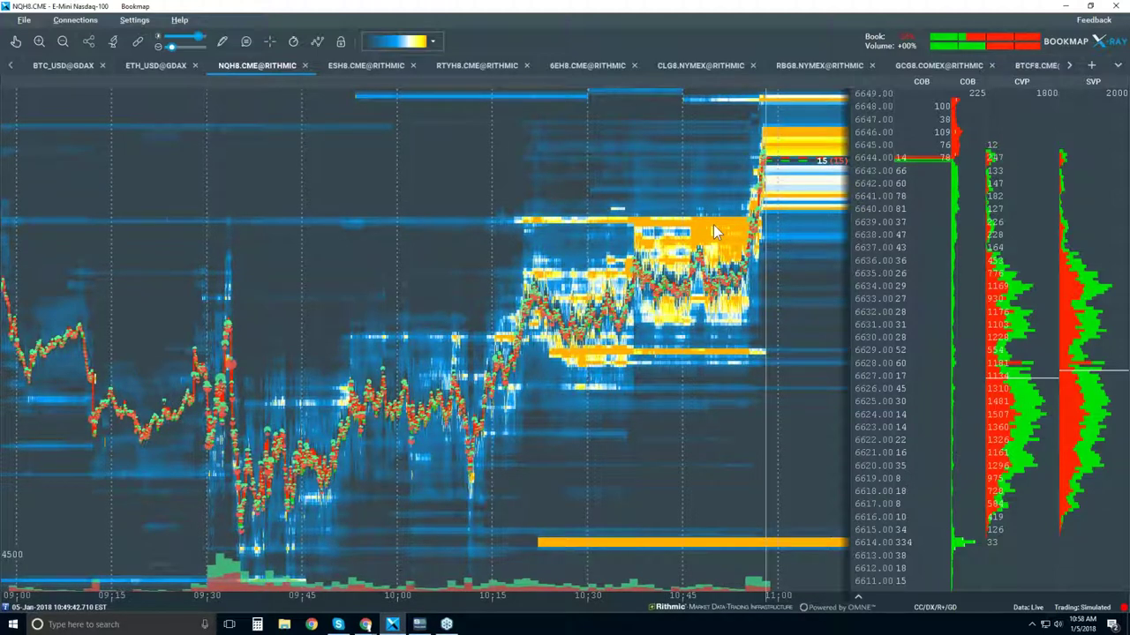
Step: Compress the price axis so it spans 6606–6654
{"action": "scroll", "coordinate": [879, 216], "scroll_direction": "down", "scroll_amount": 2}
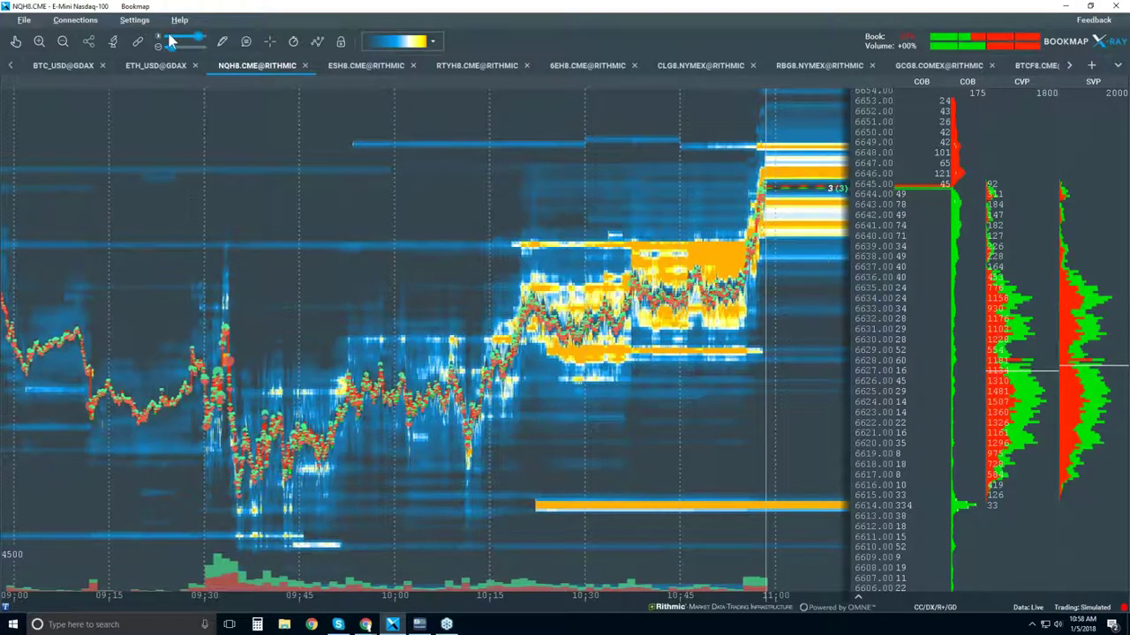
Step: Draw extended rays through the 09:35 and 10:13 lows and from the 09:50 high, forming a rising channel
{"action": "left_click", "coordinate": [222, 41]}
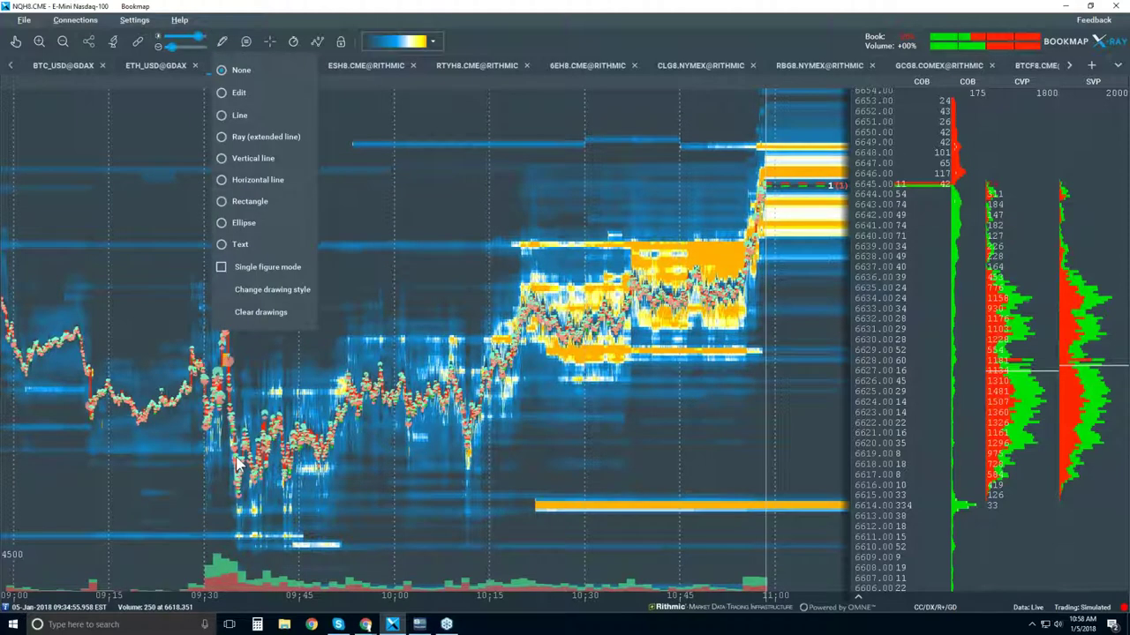
{"action": "left_click", "coordinate": [265, 137]}
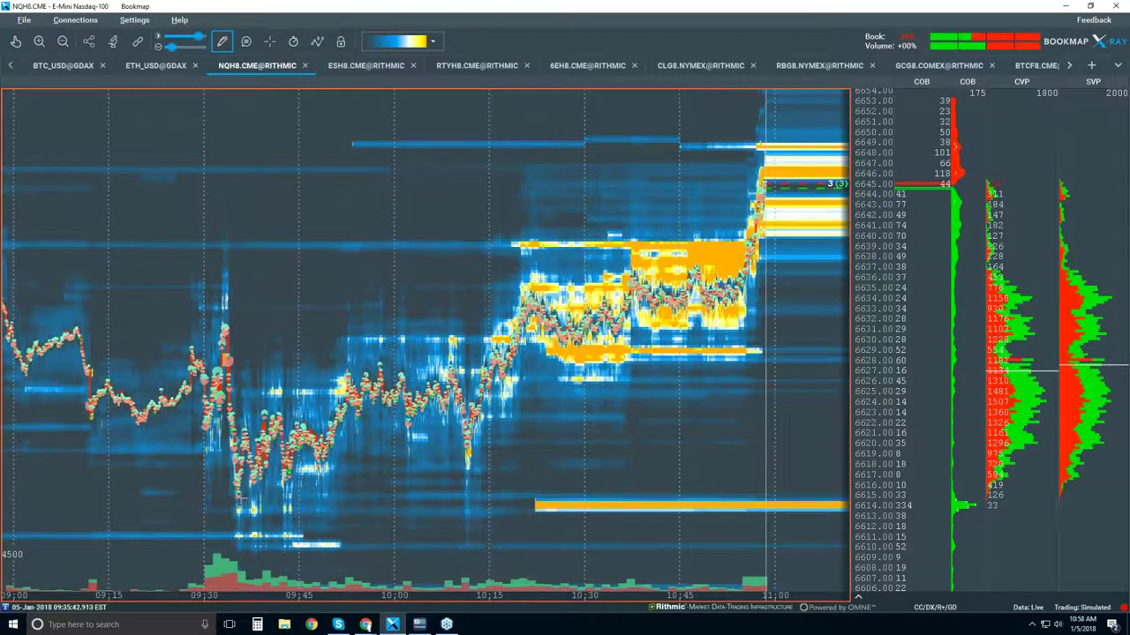
{"action": "left_click", "coordinate": [240, 501]}
{"action": "left_click", "coordinate": [351, 477]}
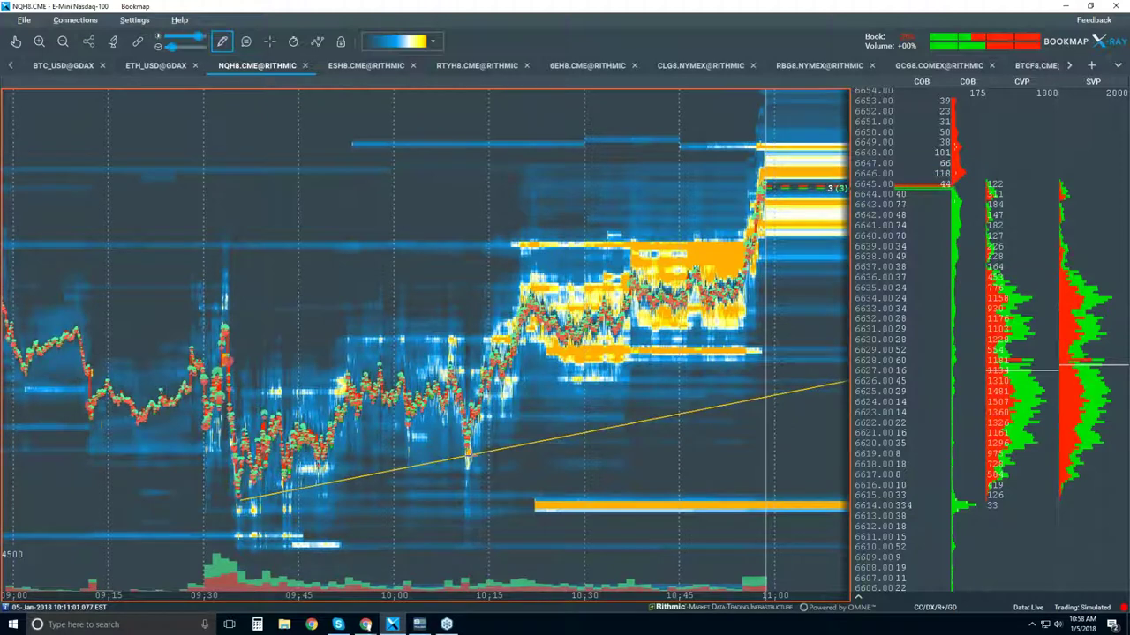
{"action": "left_click", "coordinate": [471, 452]}
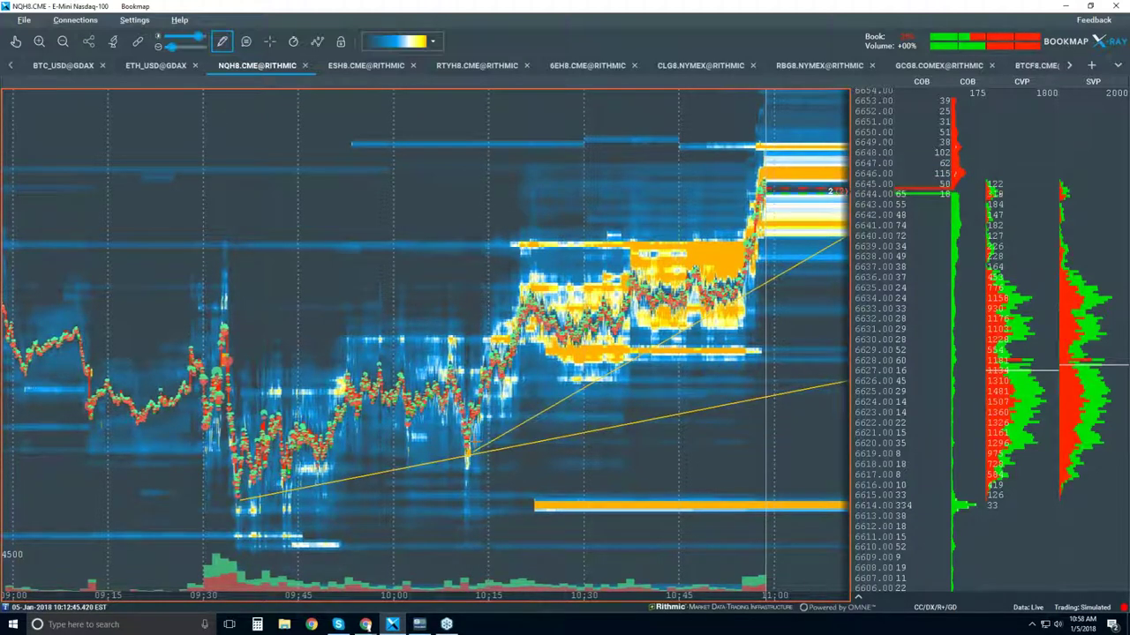
{"action": "left_click", "coordinate": [399, 349]}
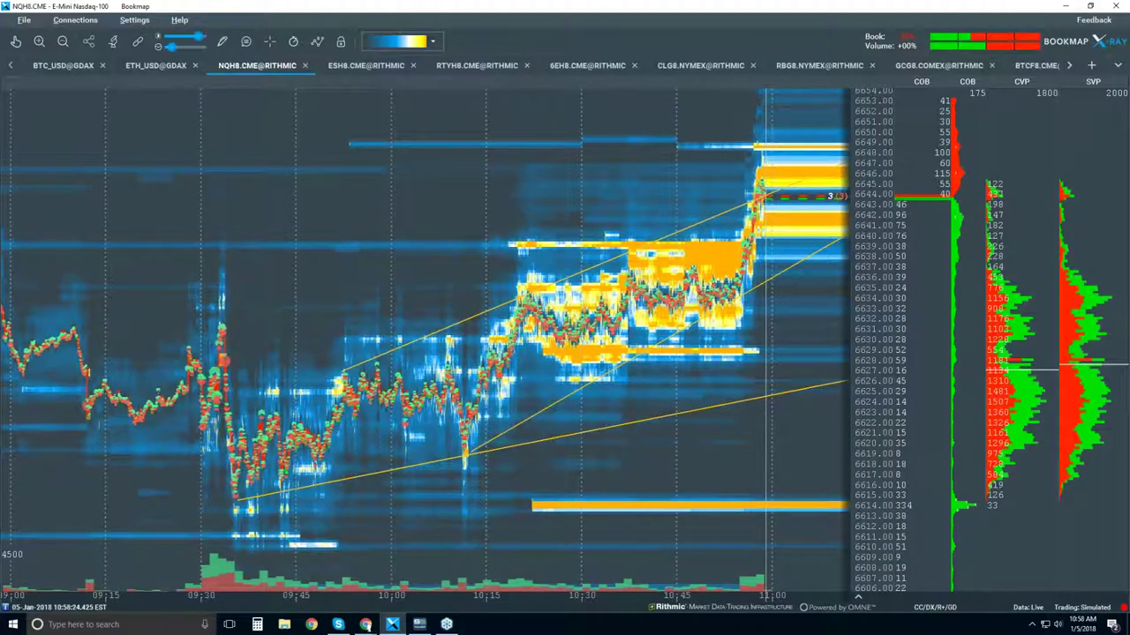
Step: Show CVD as one combined line resetting every 1 day, and make the heatmap taller above it
{"action": "left_click", "coordinate": [857, 596]}
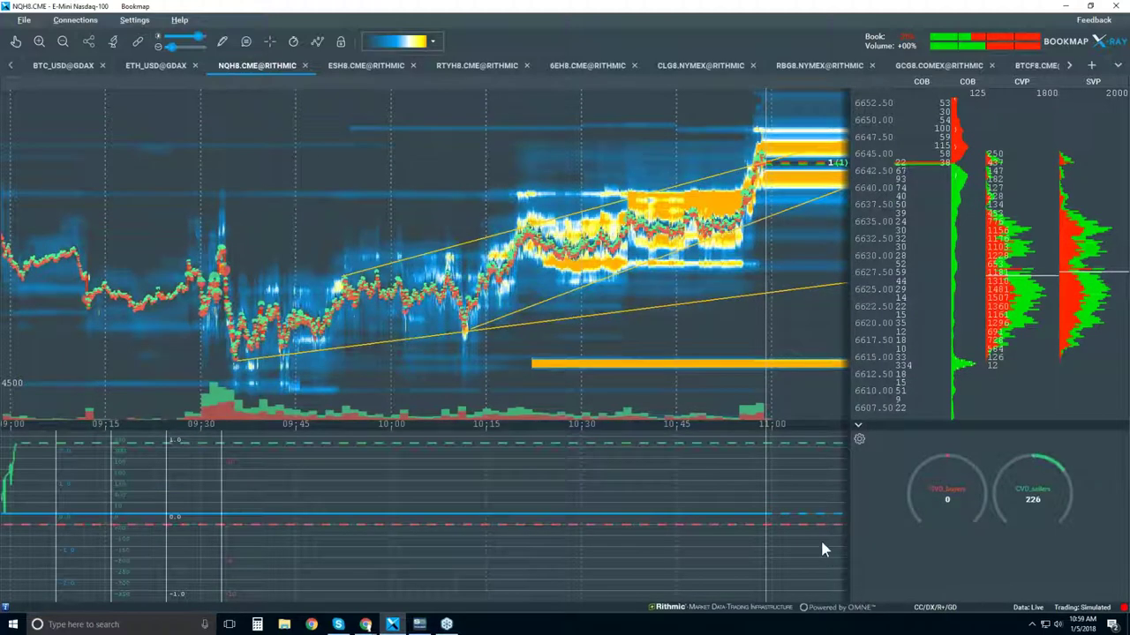
{"action": "left_click", "coordinate": [858, 439]}
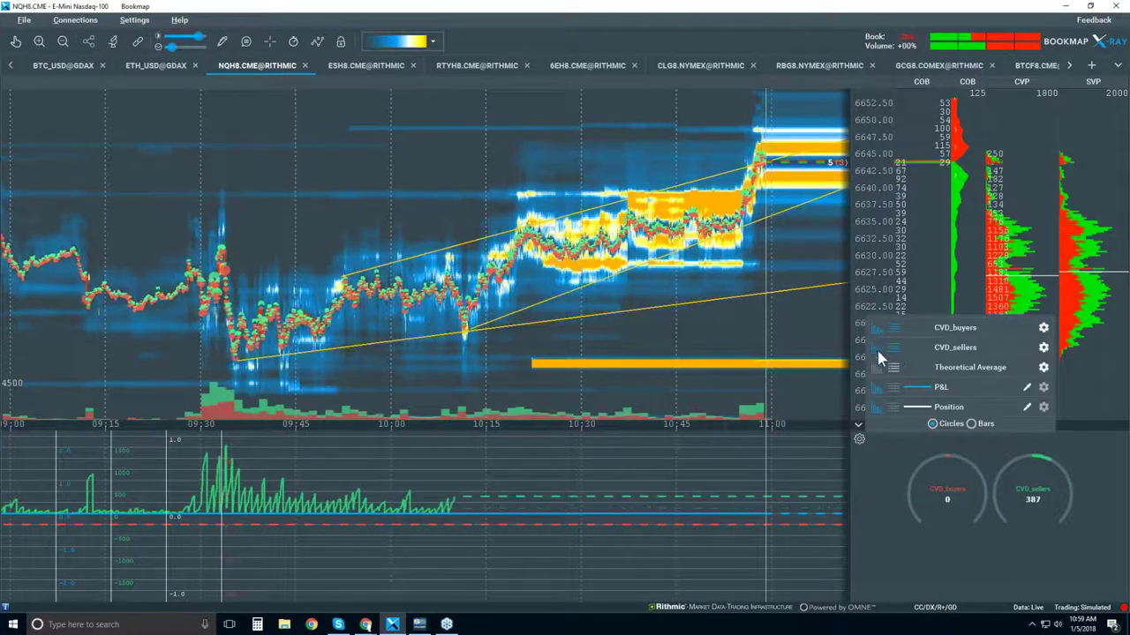
{"action": "left_click", "coordinate": [1044, 328]}
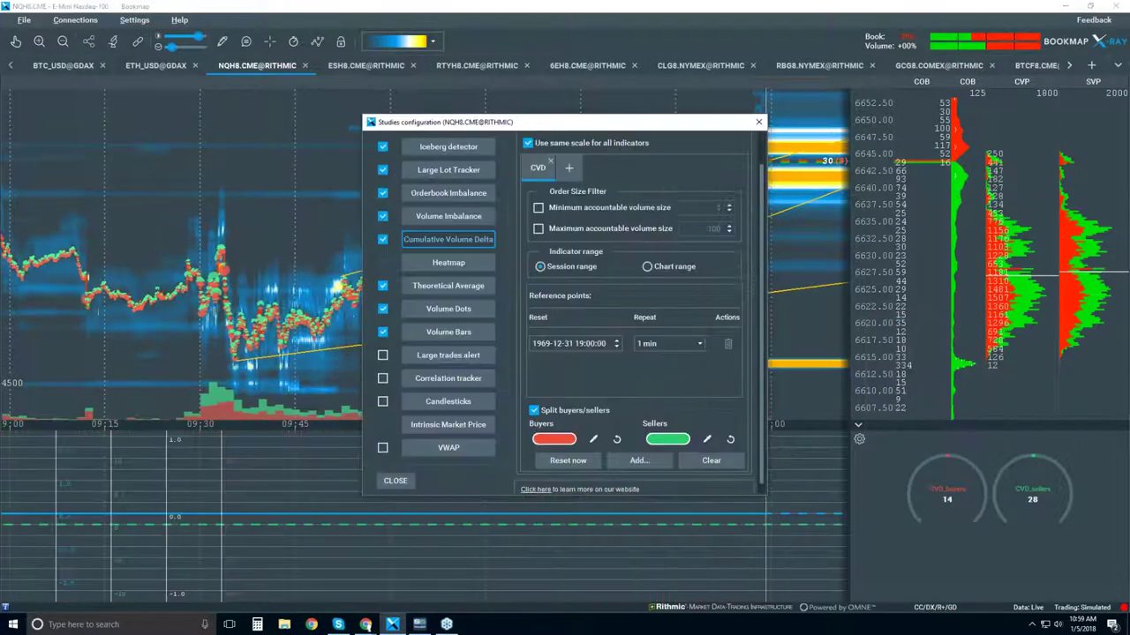
{"action": "left_click", "coordinate": [535, 411]}
{"action": "left_click", "coordinate": [699, 343]}
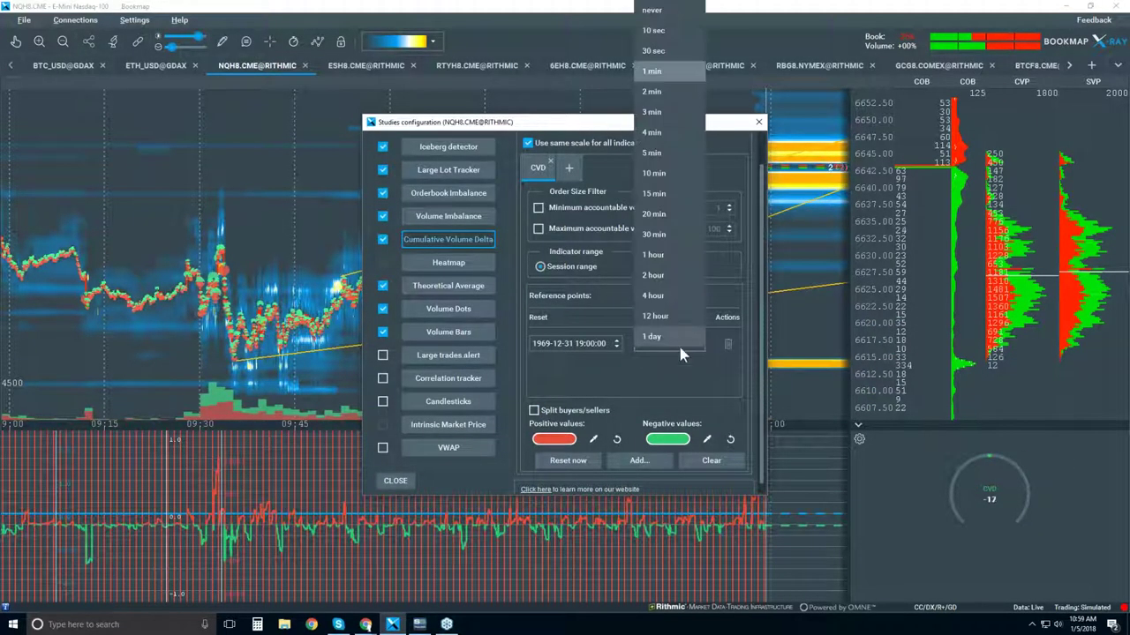
{"action": "left_click", "coordinate": [674, 339]}
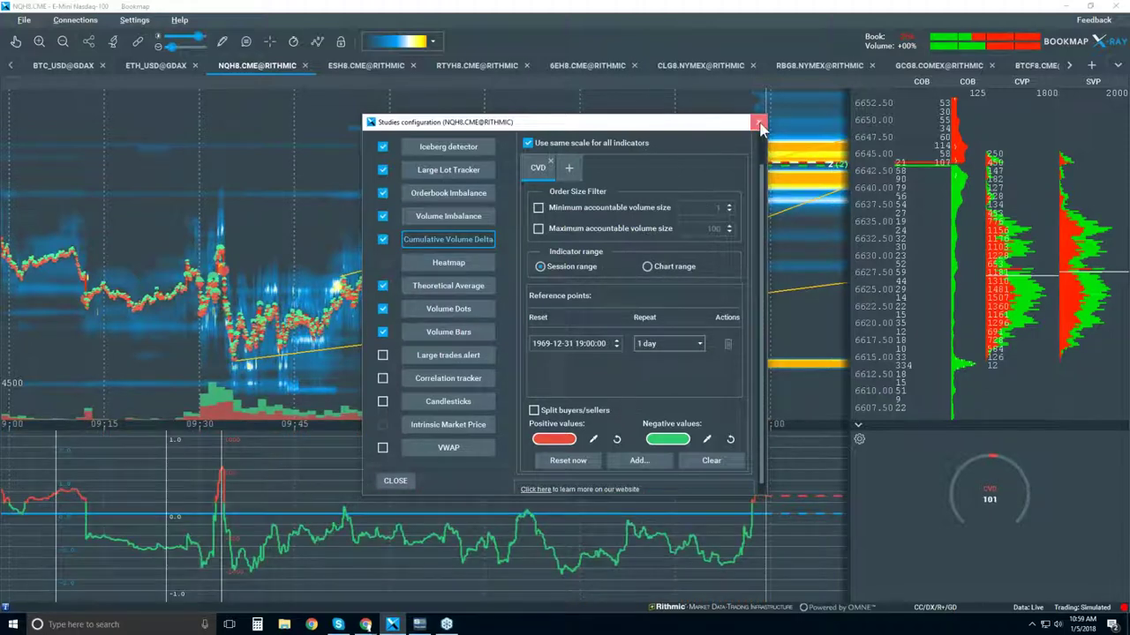
{"action": "left_click", "coordinate": [759, 124]}
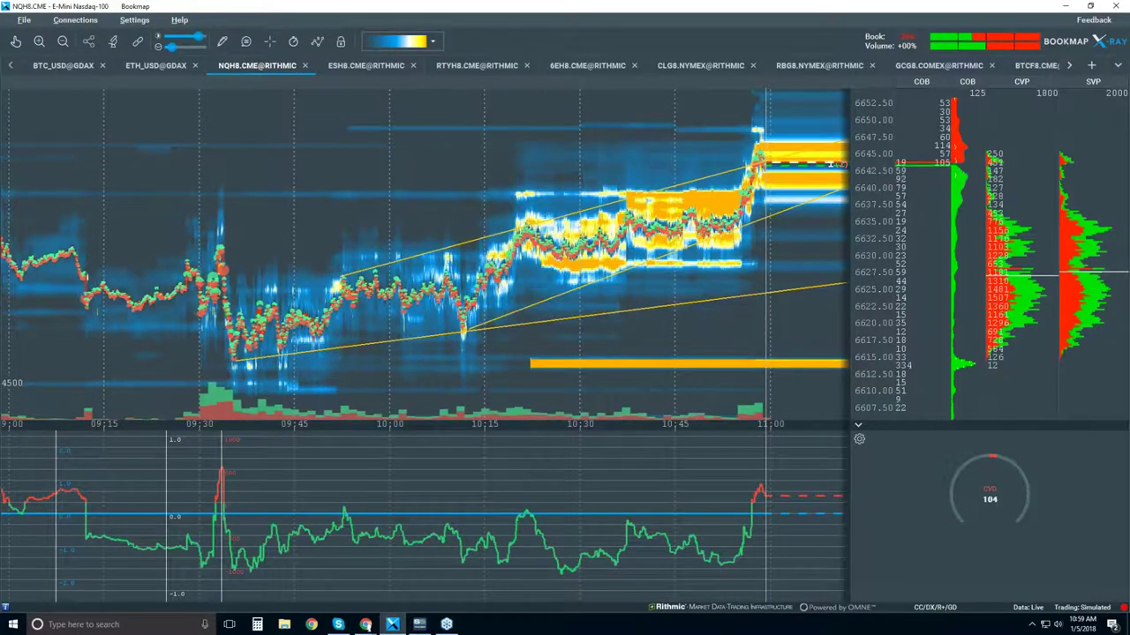
{"action": "left_click_drag", "start_coordinate": [873, 432], "coordinate": [873, 501]}
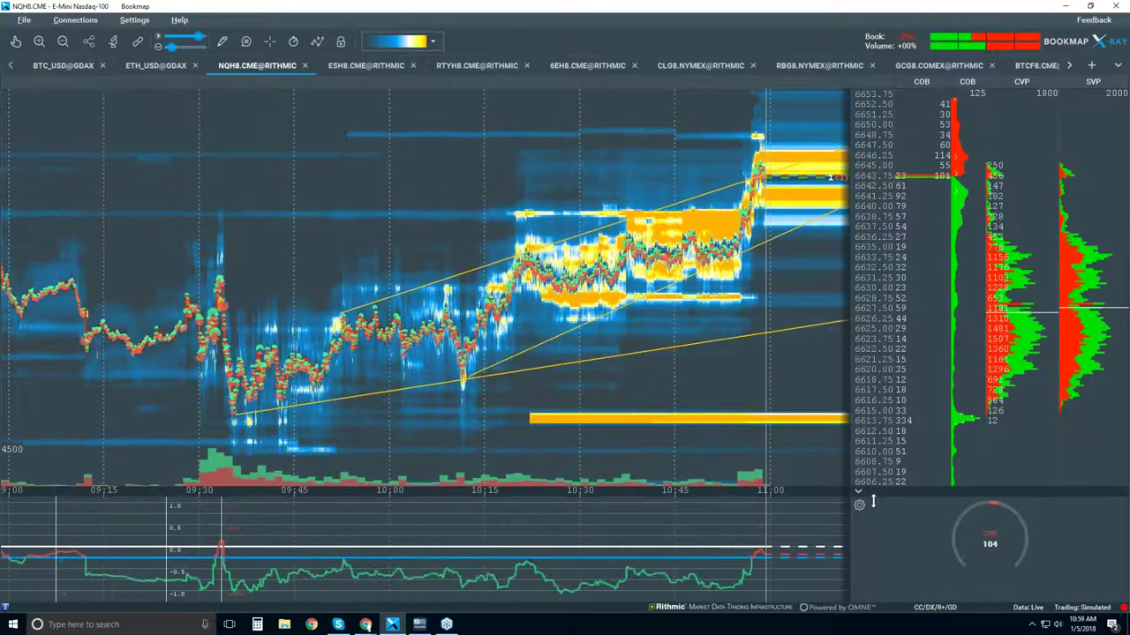
Step: Hide the P&L and Position lines from the lower indicator panel
{"action": "left_click", "coordinate": [859, 505]}
{"action": "left_click", "coordinate": [876, 475]}
{"action": "left_click", "coordinate": [875, 453]}
{"action": "left_click", "coordinate": [858, 504]}
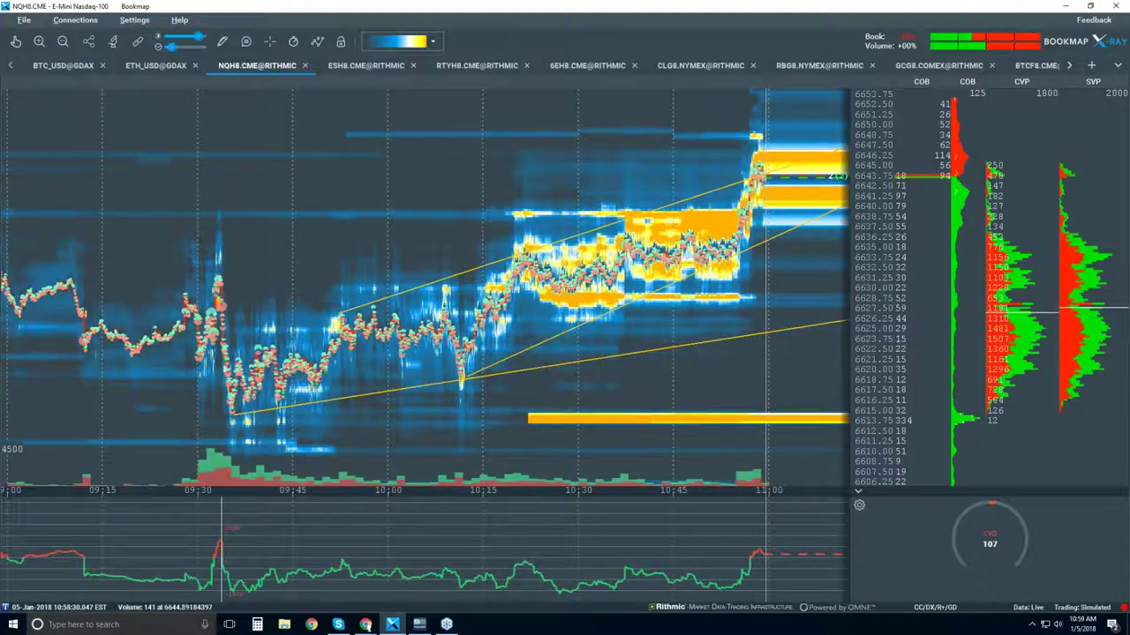
Step: Zoom the heatmap in to about 10:54–11:00 with a tighter price range
{"action": "scroll", "coordinate": [716, 176], "scroll_direction": "up", "scroll_amount": 3}
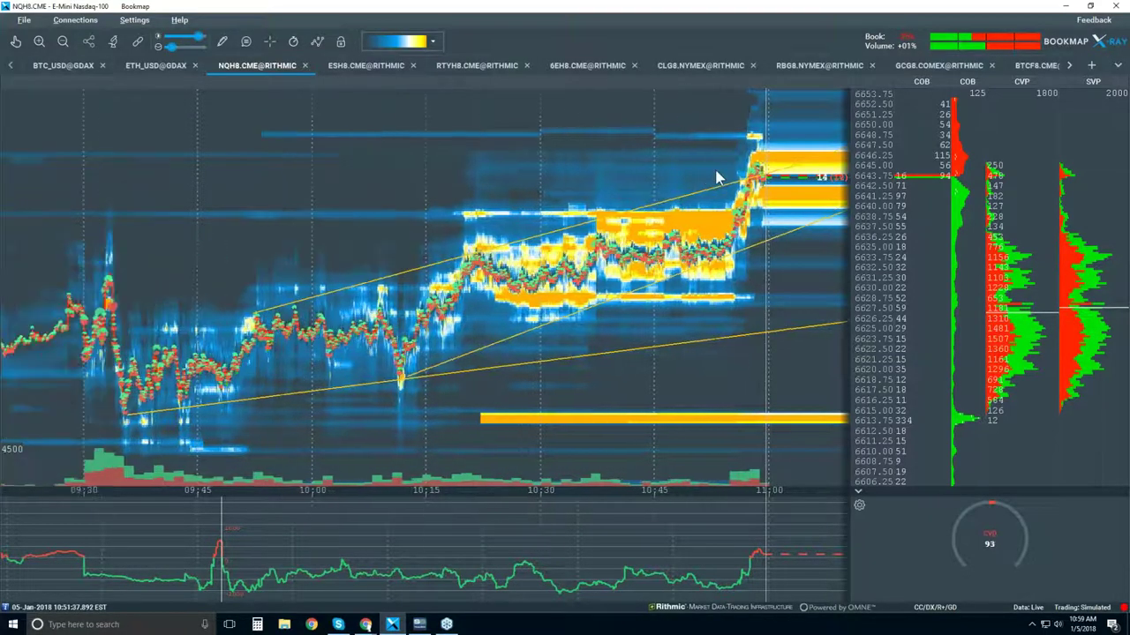
{"action": "scroll", "coordinate": [717, 177], "scroll_direction": "up", "scroll_amount": 5}
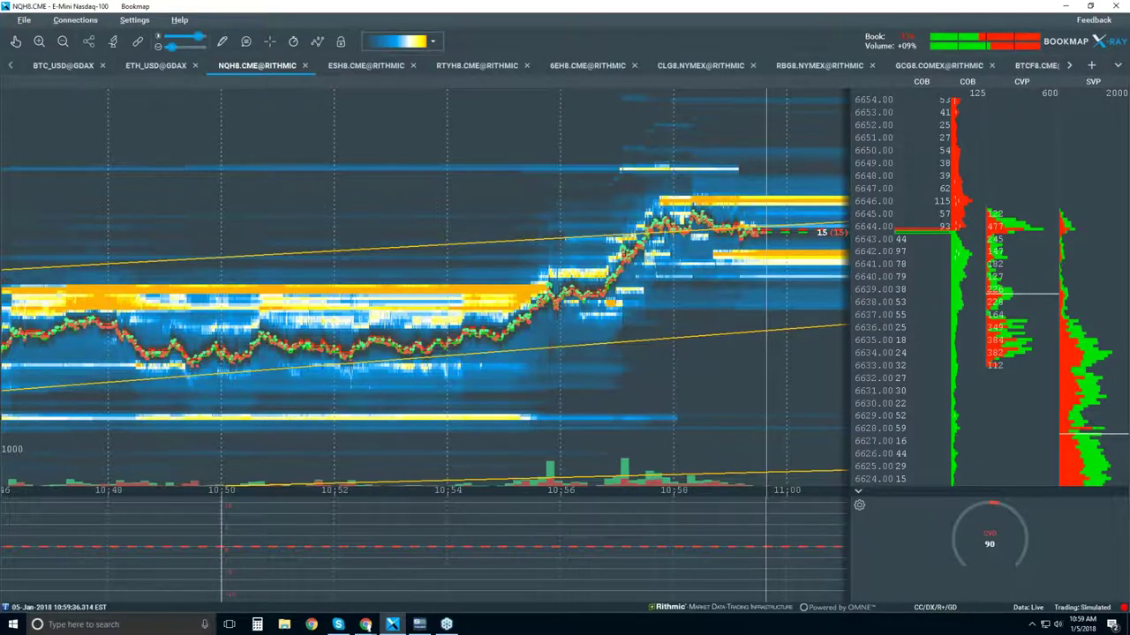
{"action": "scroll", "coordinate": [717, 176], "scroll_direction": "up", "scroll_amount": 4}
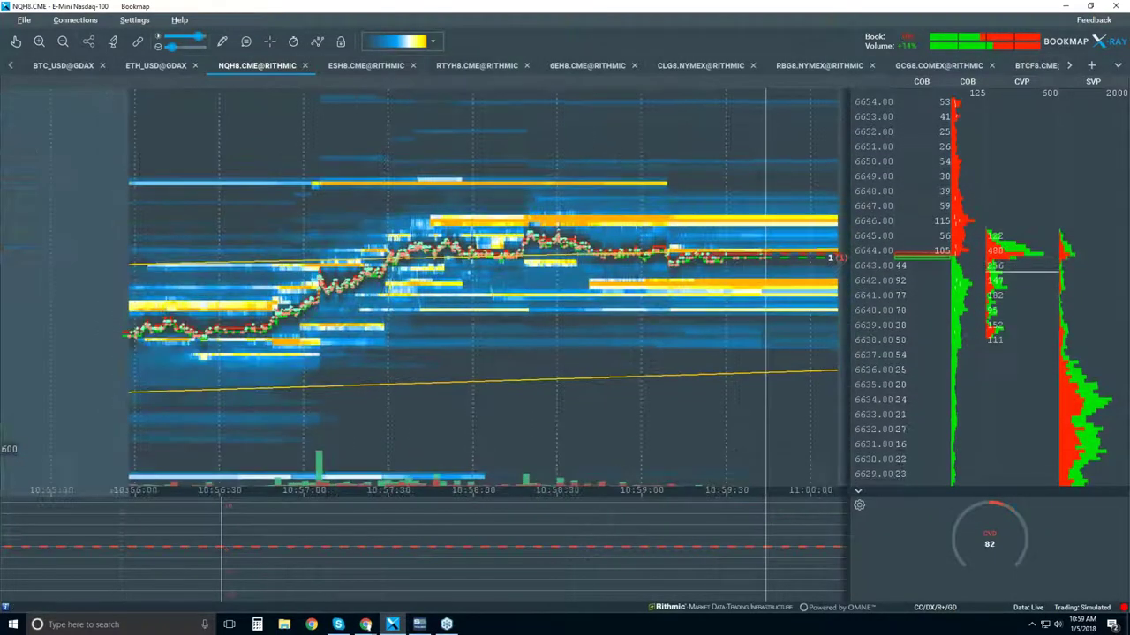
{"action": "scroll", "coordinate": [902, 321], "scroll_direction": "down", "scroll_amount": 2}
{"action": "scroll", "coordinate": [878, 311], "scroll_direction": "down", "scroll_amount": 2}
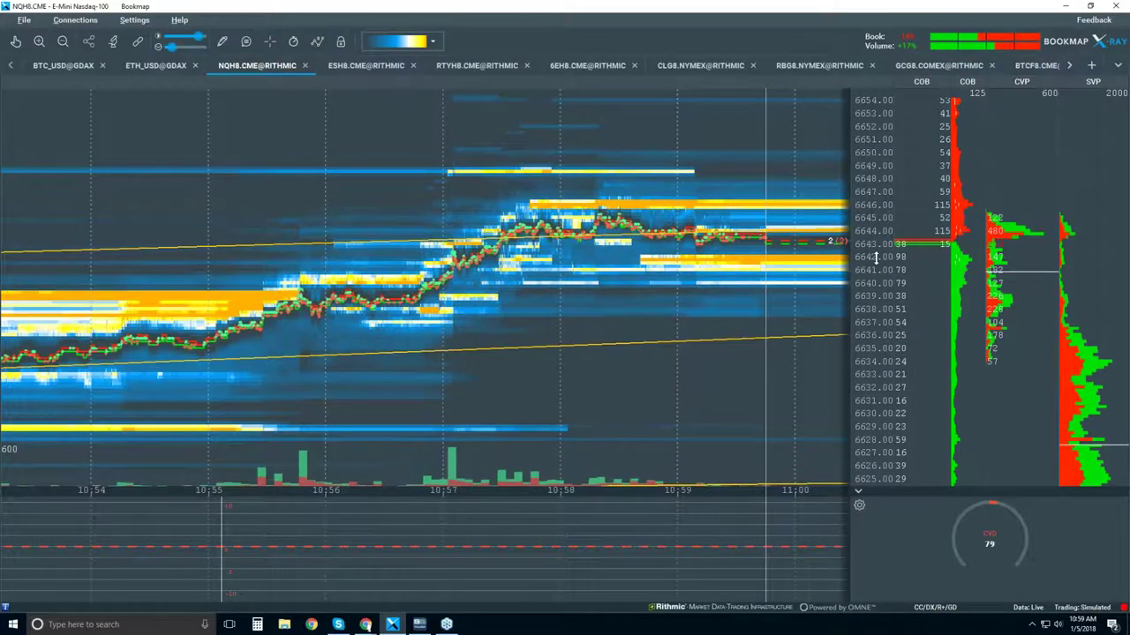
{"action": "scroll", "coordinate": [876, 221], "scroll_direction": "up", "scroll_amount": 3}
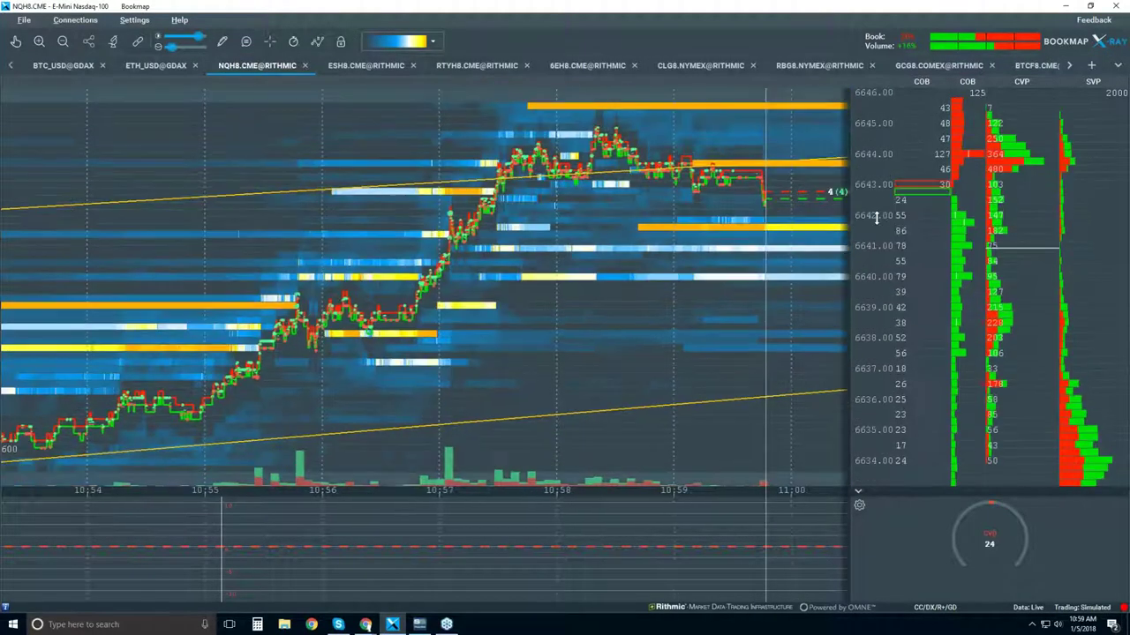
{"action": "scroll", "coordinate": [870, 222], "scroll_direction": "down", "scroll_amount": 1}
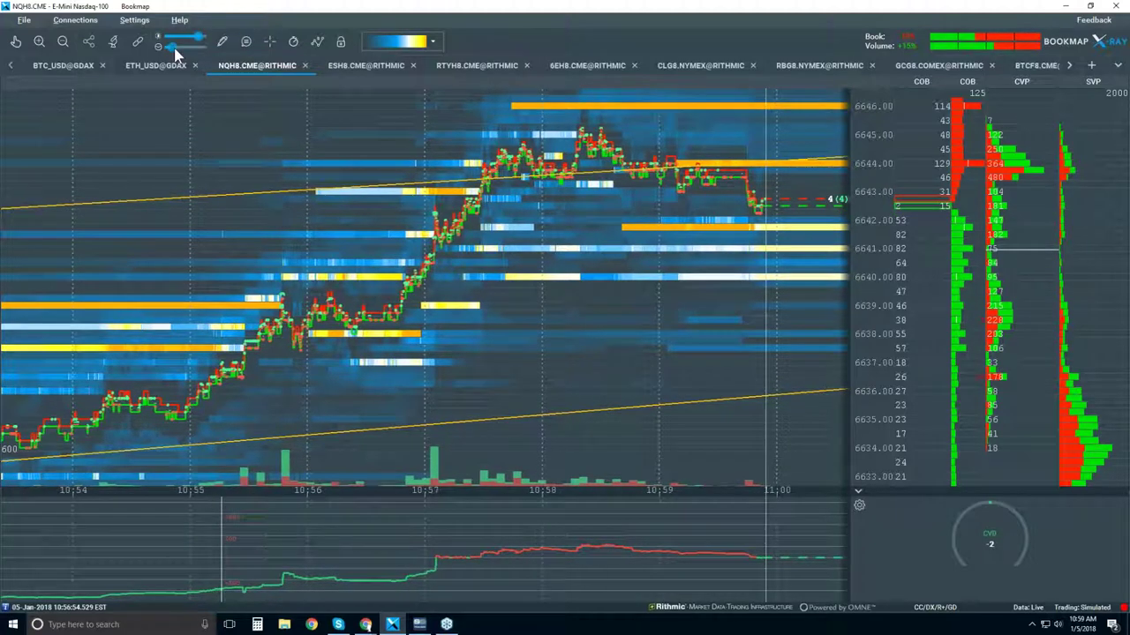
Step: Enlarge the trade dots on the NQH8.CME heatmap into volume bubbles
{"action": "left_click_drag", "start_coordinate": [175, 51], "coordinate": [179, 53]}
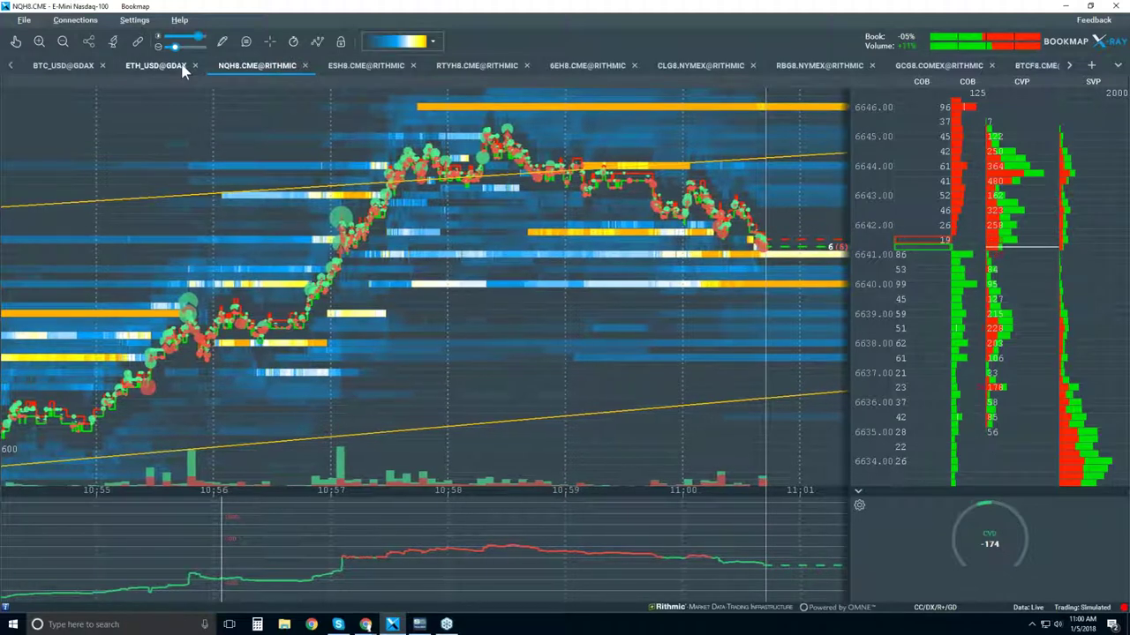
Step: Switch to the ESH8.CME E-mini S&P 500 chart, zoom its time axis, and enable crosshair lines
{"action": "left_click", "coordinate": [342, 71]}
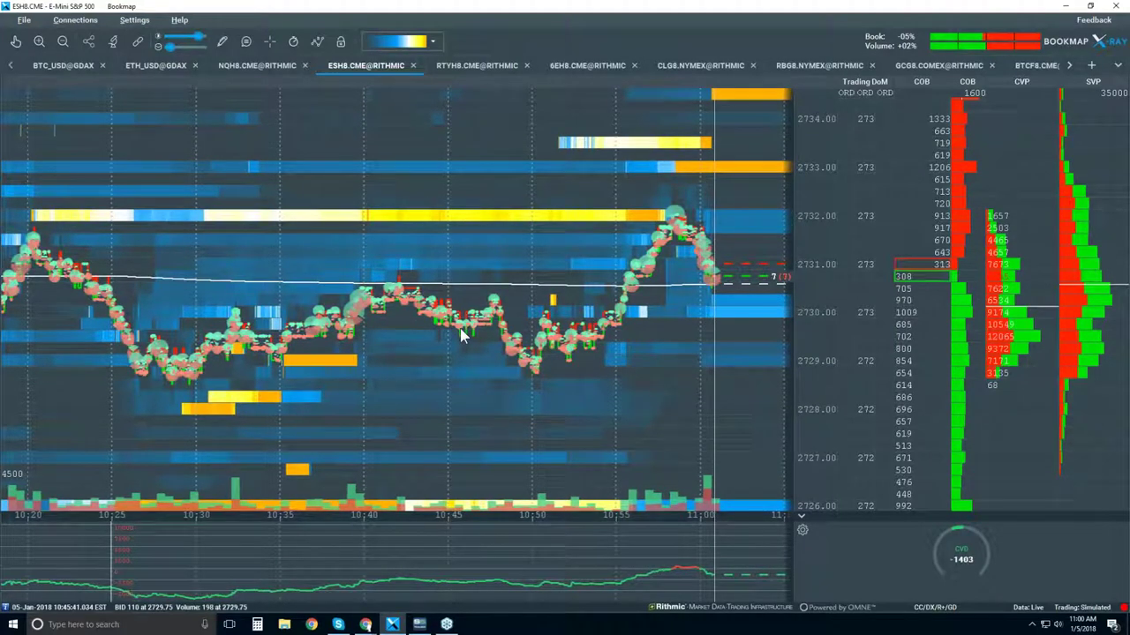
{"action": "scroll", "coordinate": [459, 328], "scroll_direction": "down", "scroll_amount": 3}
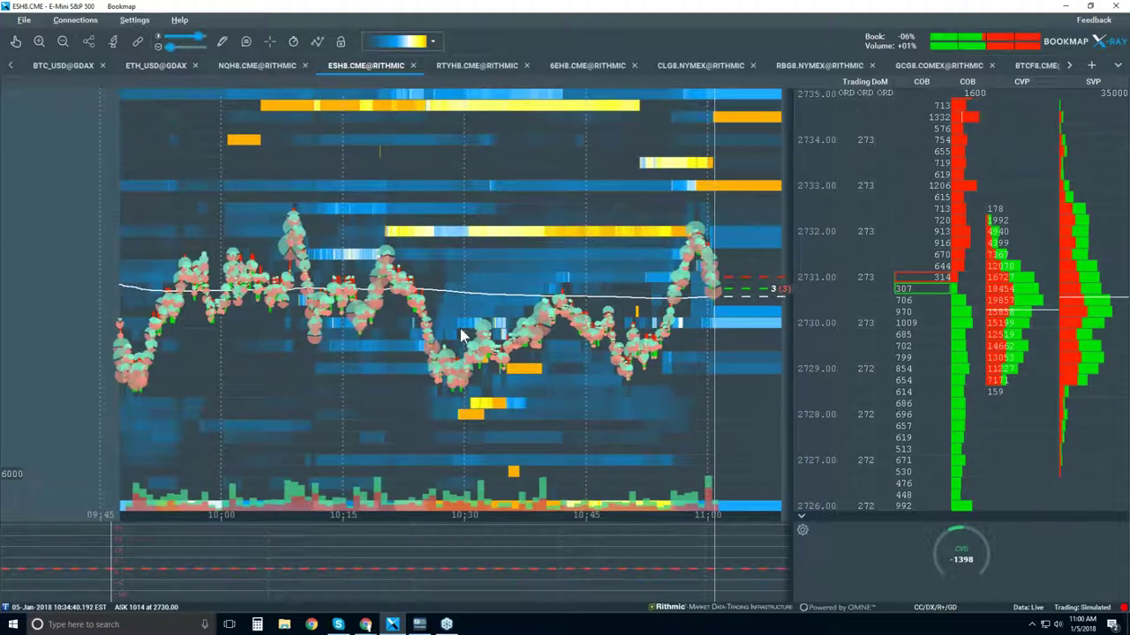
{"action": "scroll", "coordinate": [468, 311], "scroll_direction": "down", "scroll_amount": 2}
{"action": "scroll", "coordinate": [472, 299], "scroll_direction": "down", "scroll_amount": 2}
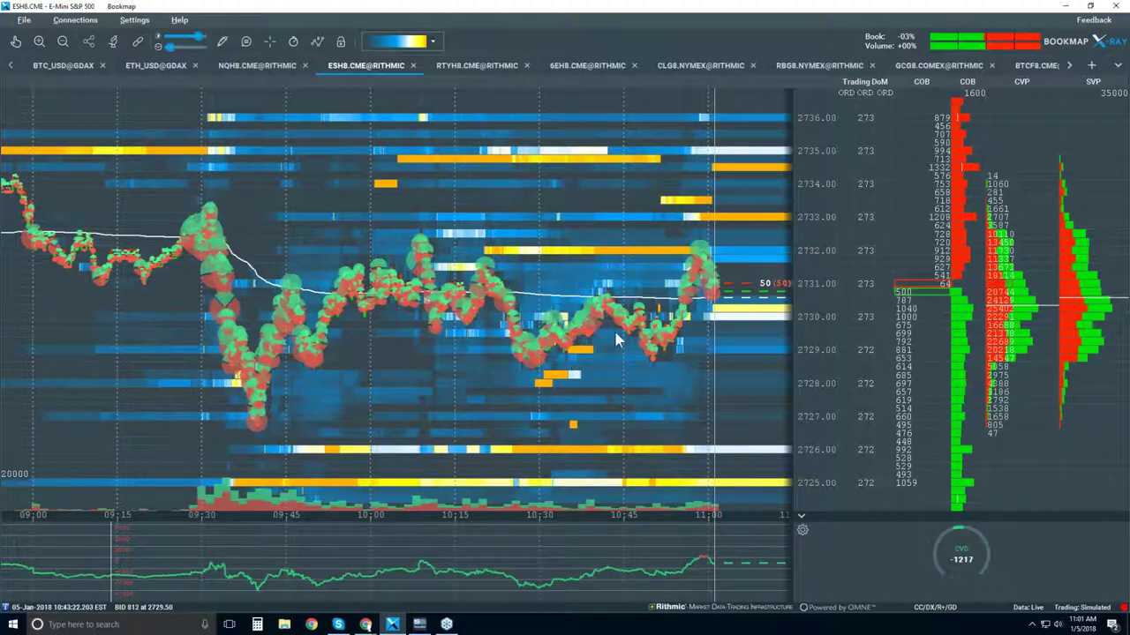
{"action": "scroll", "coordinate": [616, 339], "scroll_direction": "up", "scroll_amount": 3}
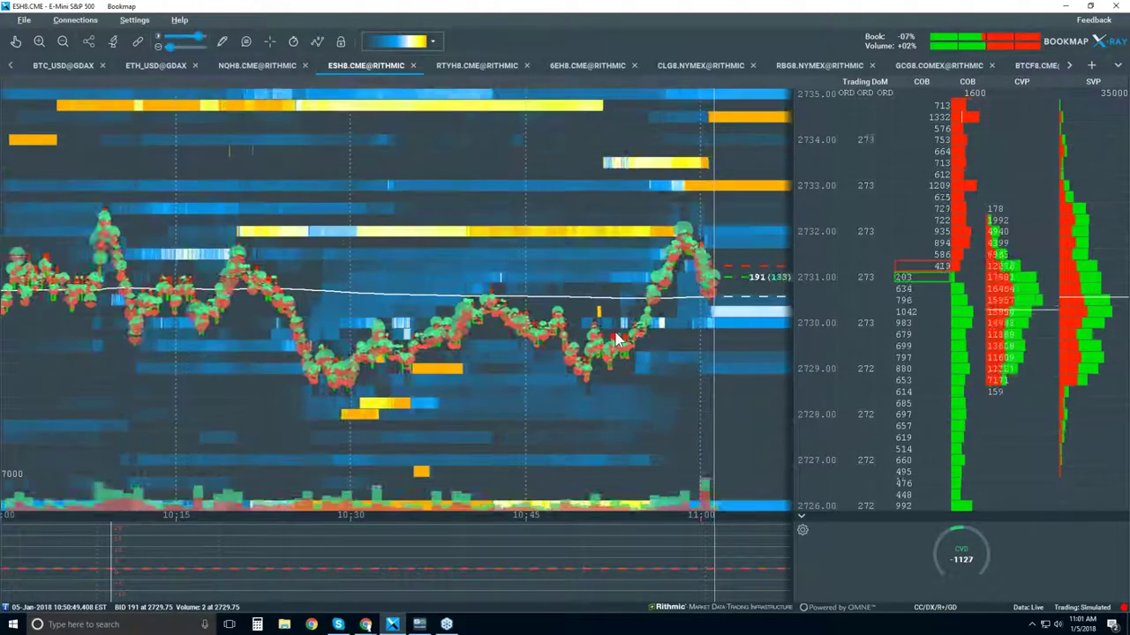
{"action": "scroll", "coordinate": [616, 340], "scroll_direction": "up", "scroll_amount": 1}
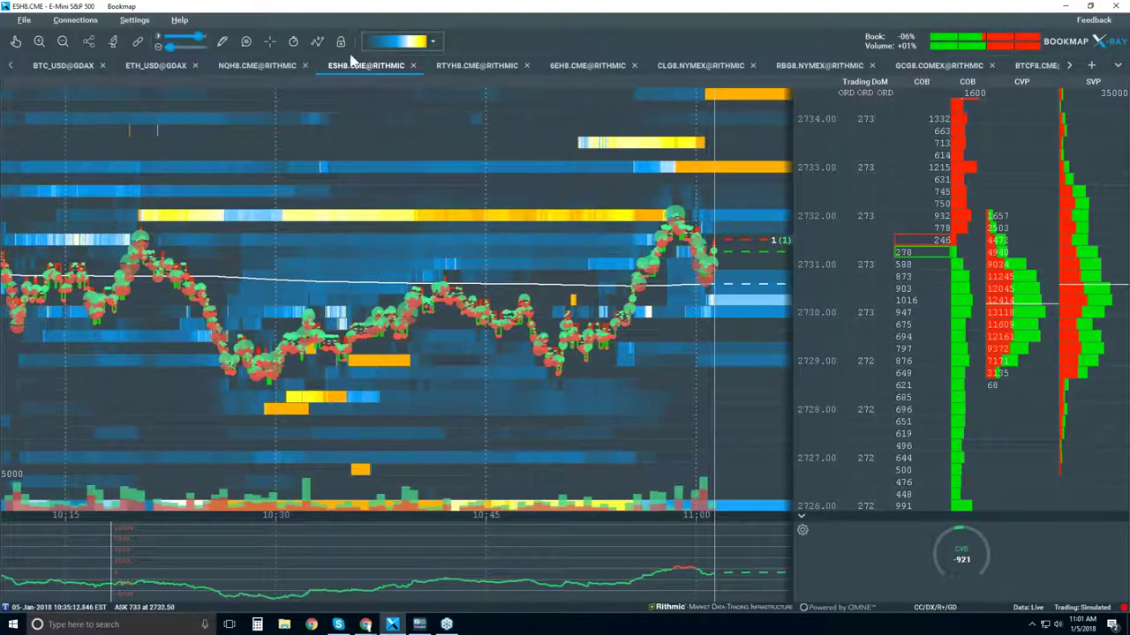
{"action": "left_click", "coordinate": [270, 41]}
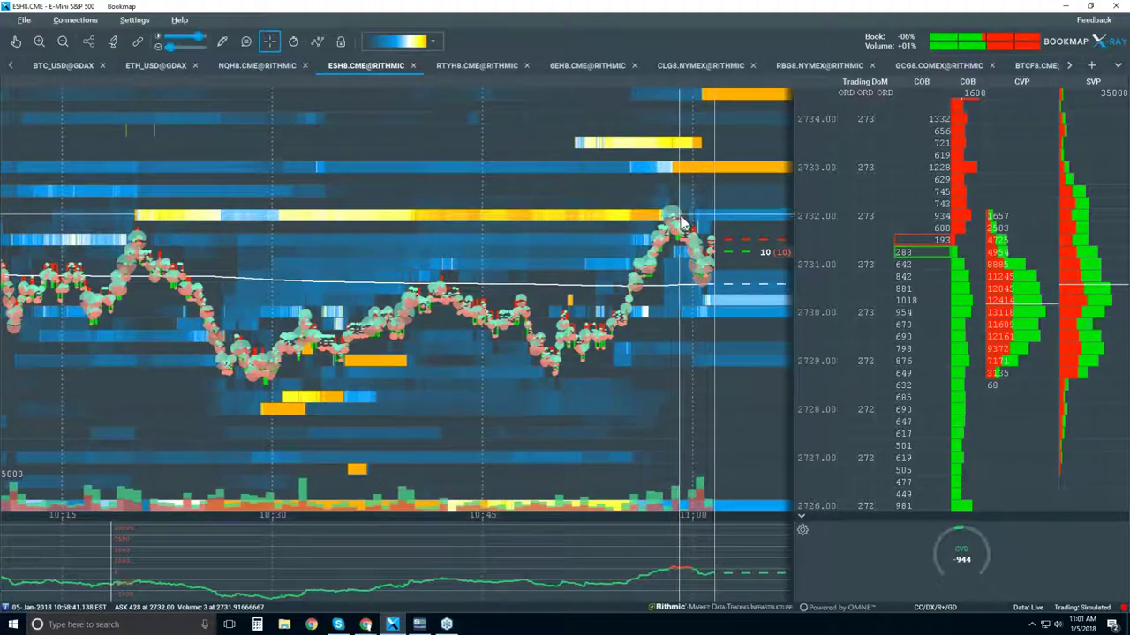
{"action": "scroll", "coordinate": [684, 226], "scroll_direction": "down", "scroll_amount": 2}
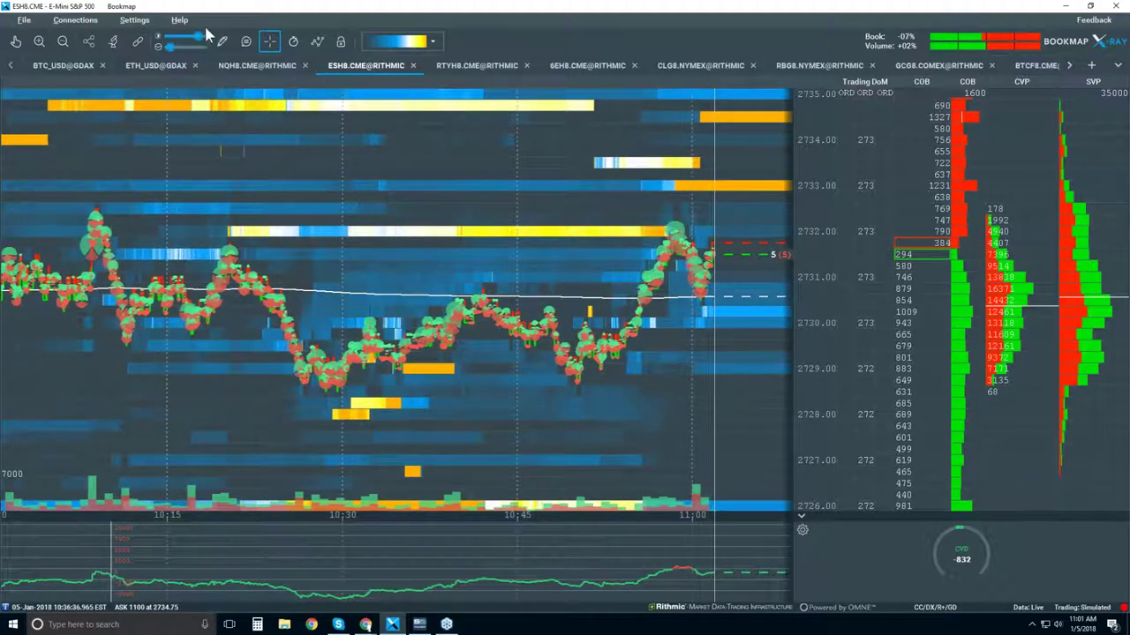
Step: Turn off the crosshair lines on the ESH8.CME chart
{"action": "left_click", "coordinate": [269, 40]}
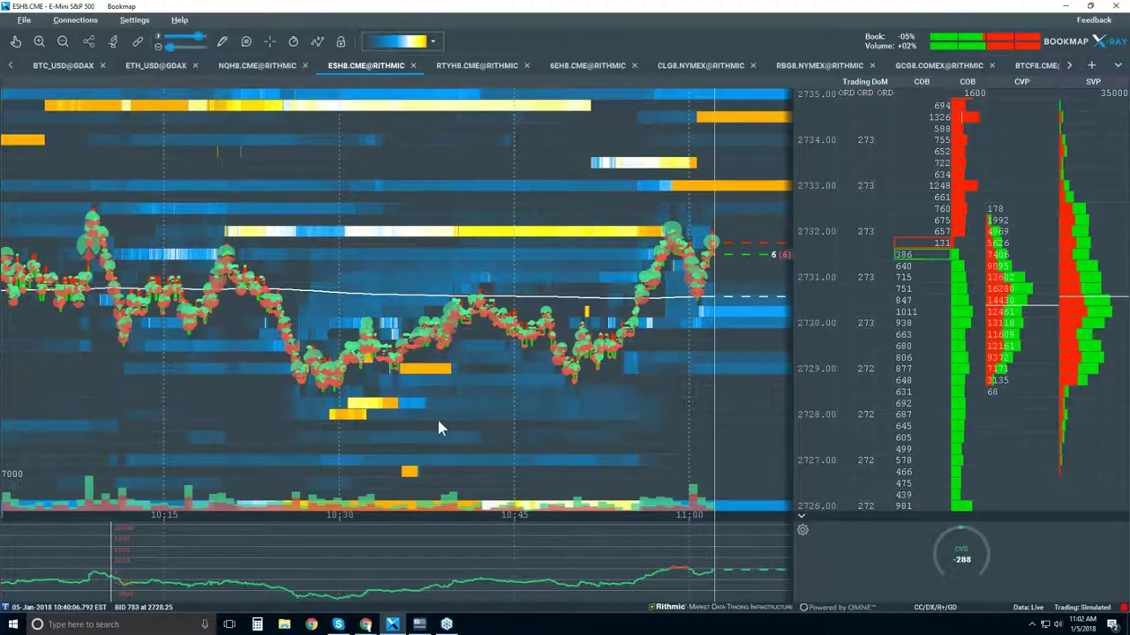
{"action": "mouse_move", "coordinate": [367, 625]}
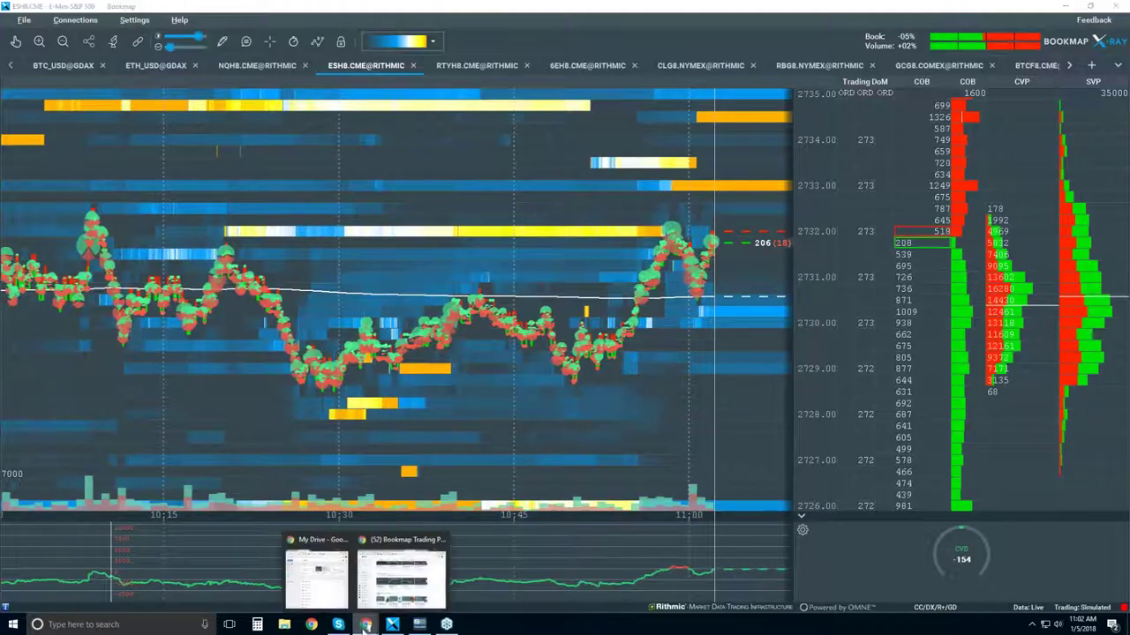
{"action": "mouse_move", "coordinate": [402, 580]}
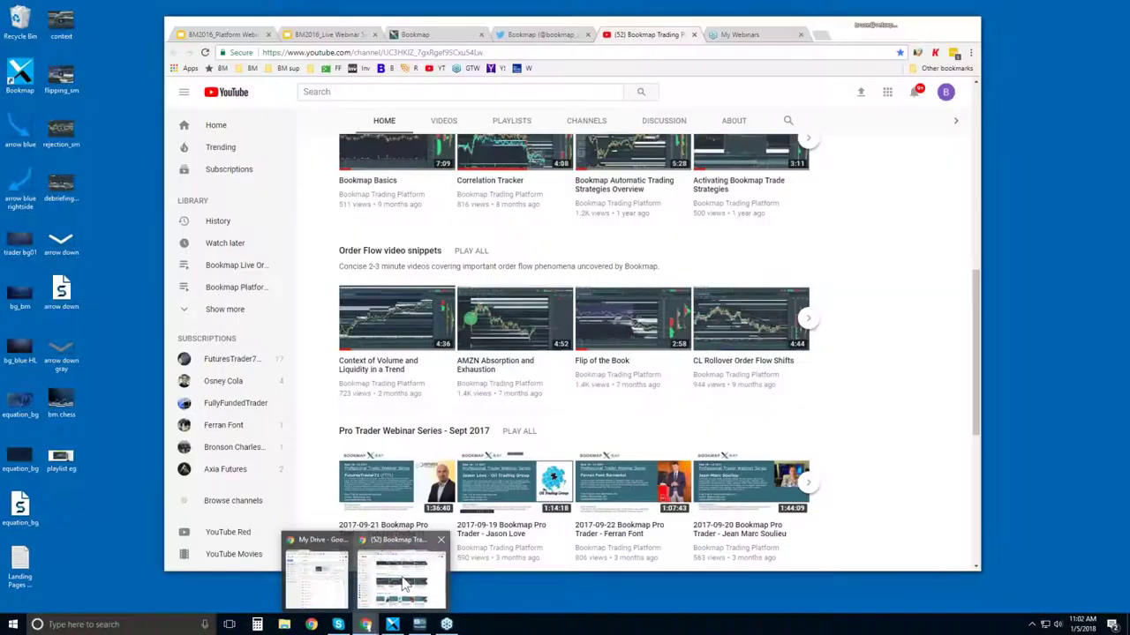
{"action": "left_click", "coordinate": [402, 581]}
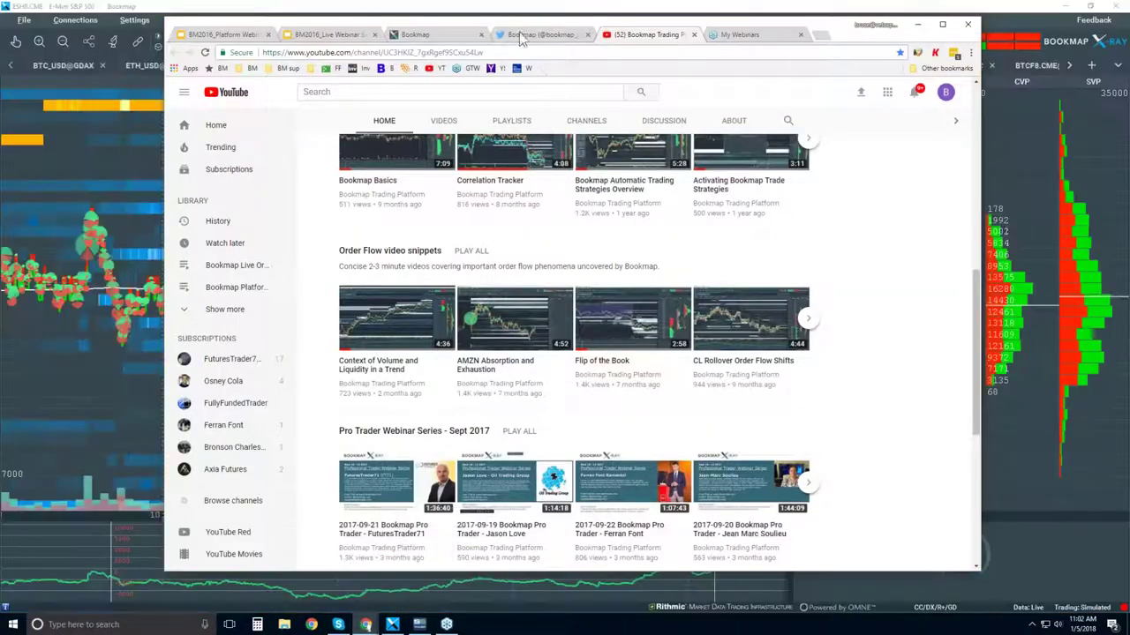